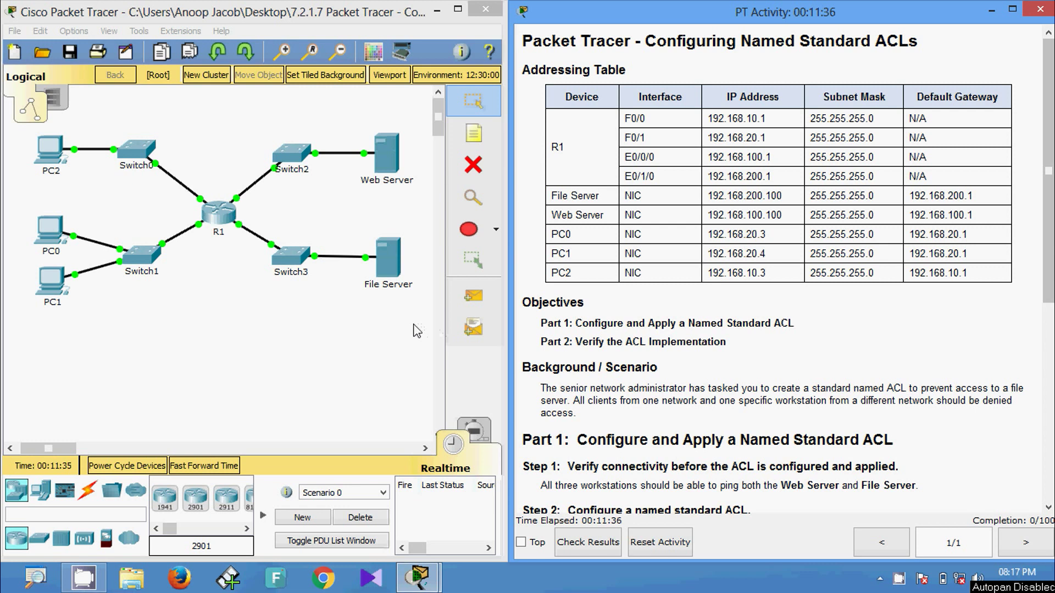
Run ipconfig in the Web Server's Command Prompt, copy its IP address 192.168.100.100, and close the device window.
{"action": "left_click", "coordinate": [402, 184]}
{"action": "left_click", "coordinate": [393, 141]}
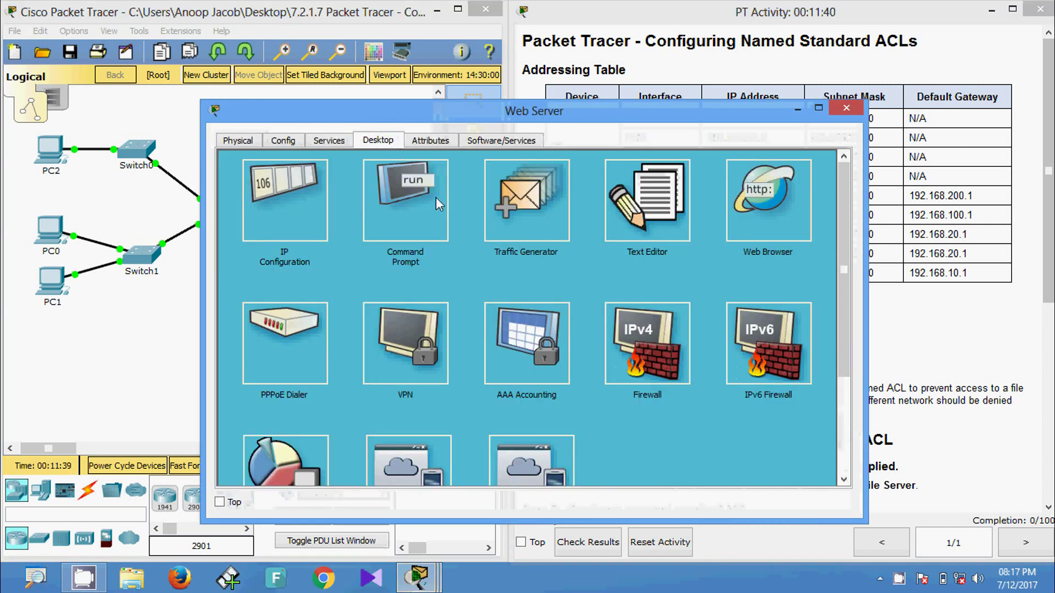
{"action": "left_click", "coordinate": [420, 200]}
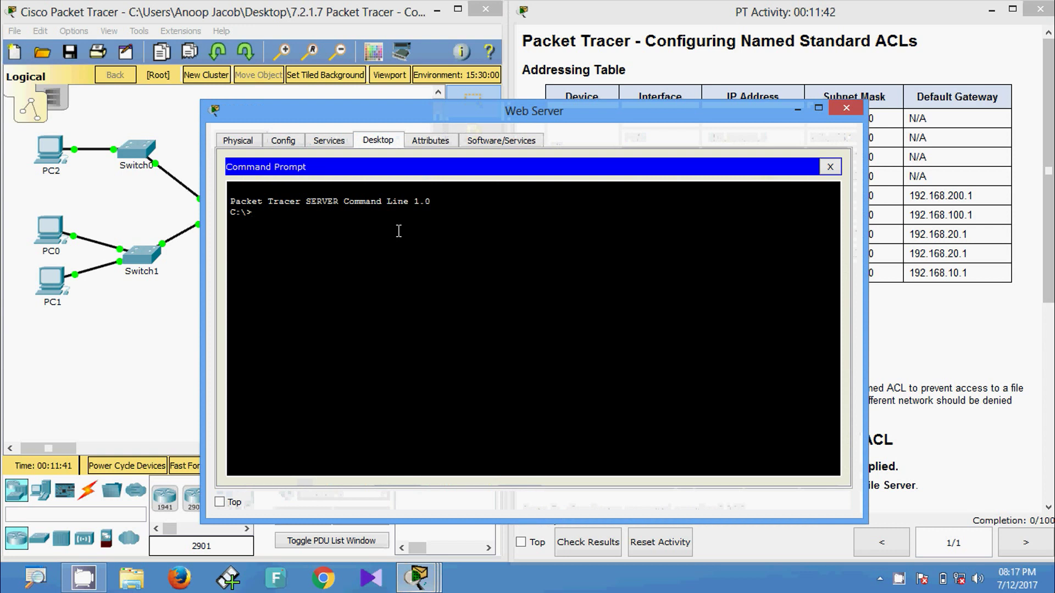
{"action": "type", "text": "ipconfig"}
{"action": "key", "text": "Return"}
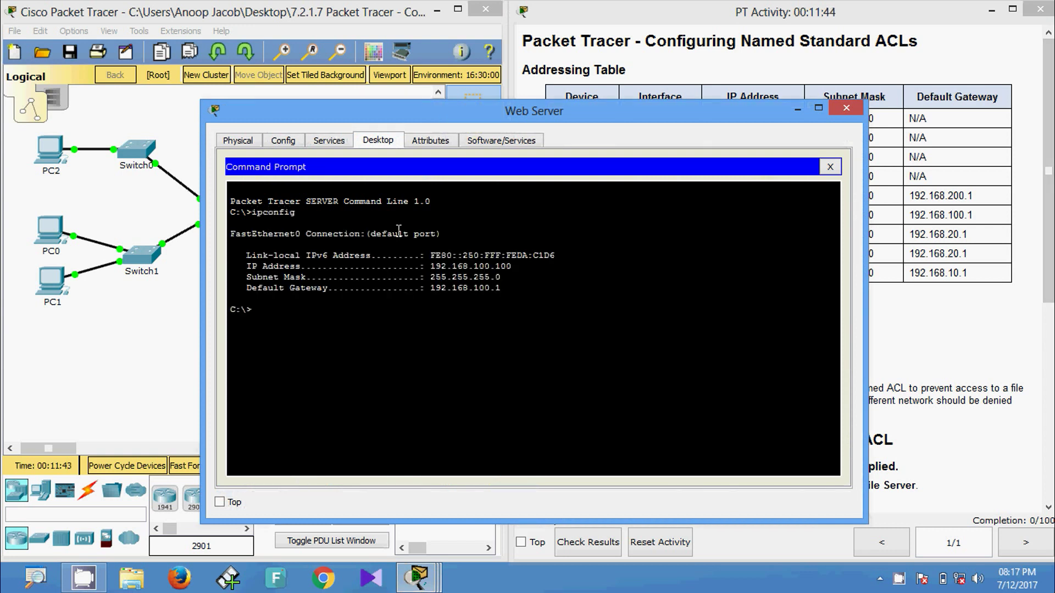
{"action": "left_click_drag", "start_coordinate": [426, 267], "coordinate": [508, 269]}
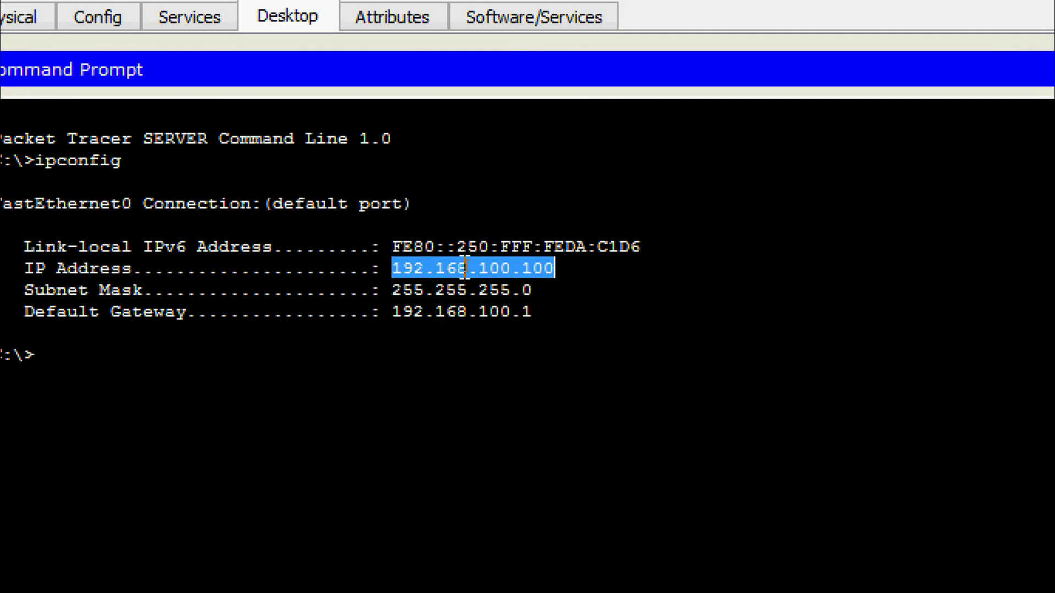
{"action": "right_click", "coordinate": [470, 268]}
{"action": "left_click", "coordinate": [499, 274]}
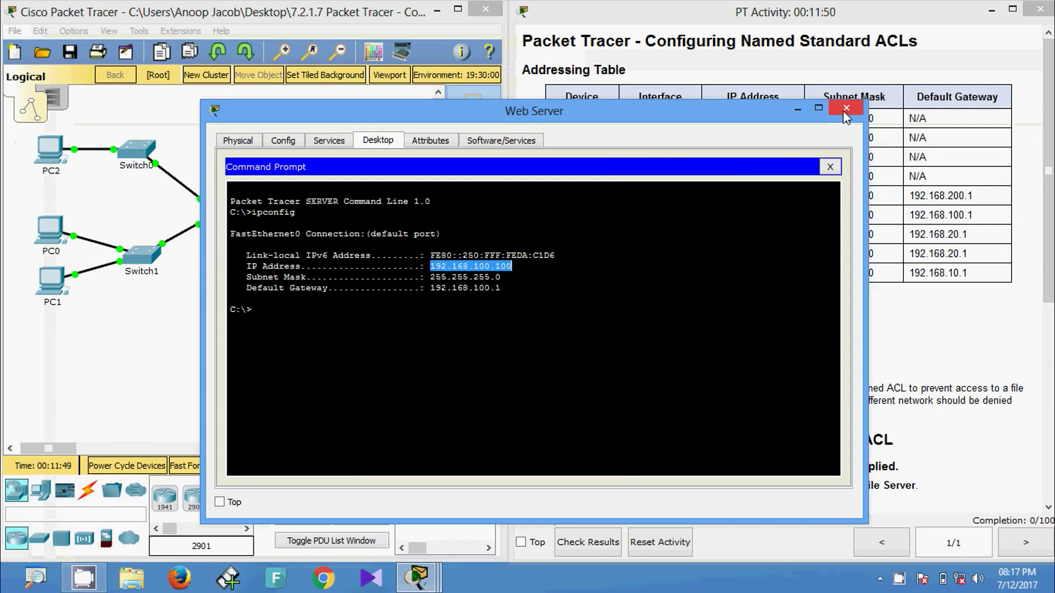
{"action": "left_click", "coordinate": [842, 110]}
Ping the Web Server at 192.168.100.100 from PC2's Command Prompt, and close PC2's window.
{"action": "left_click", "coordinate": [51, 157]}
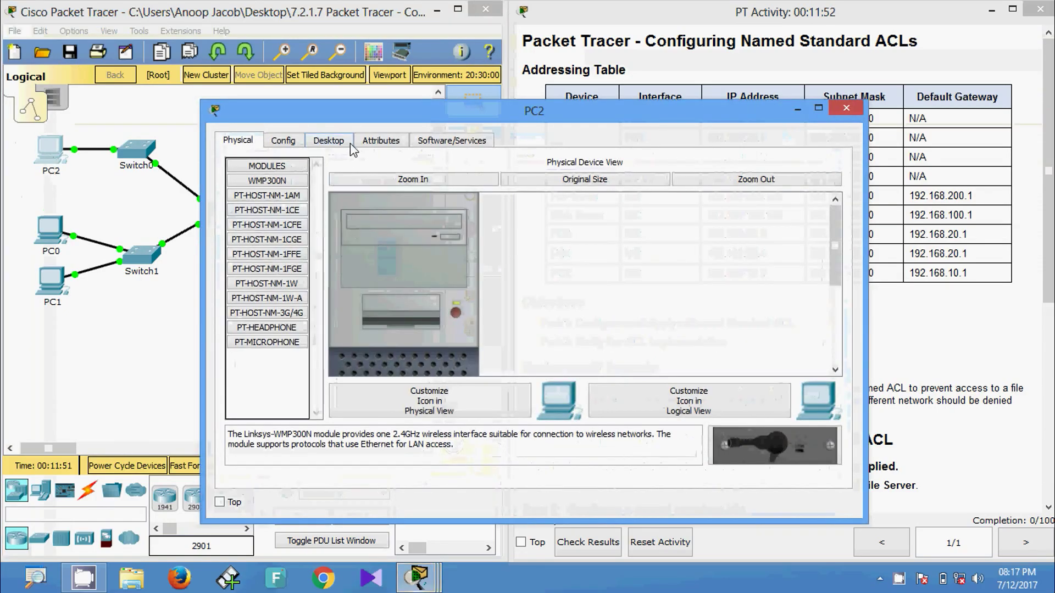
{"action": "left_click", "coordinate": [328, 140]}
{"action": "left_click", "coordinate": [605, 217]}
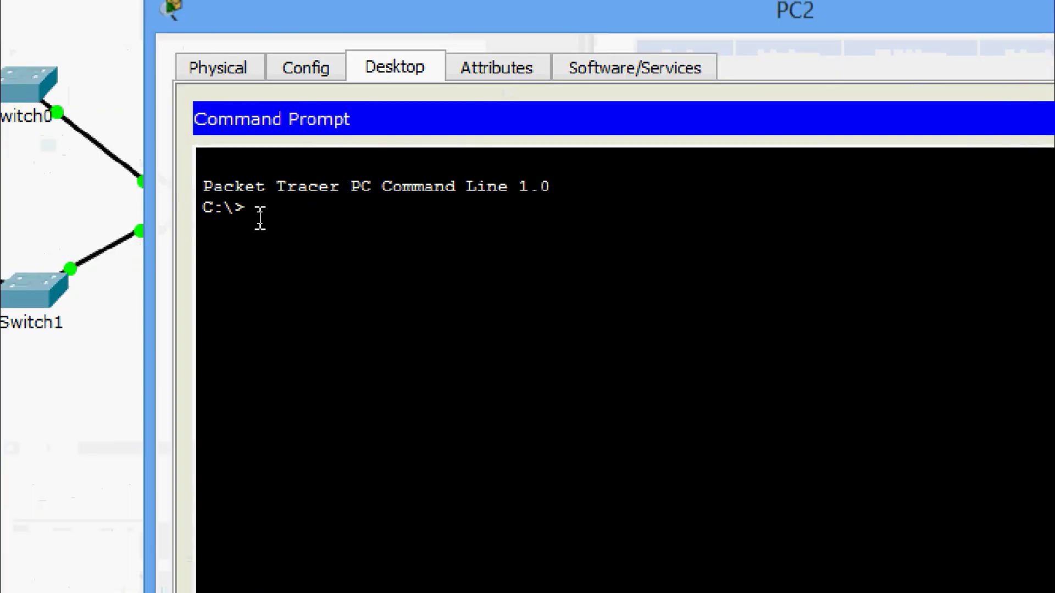
{"action": "type", "text": "ping"}
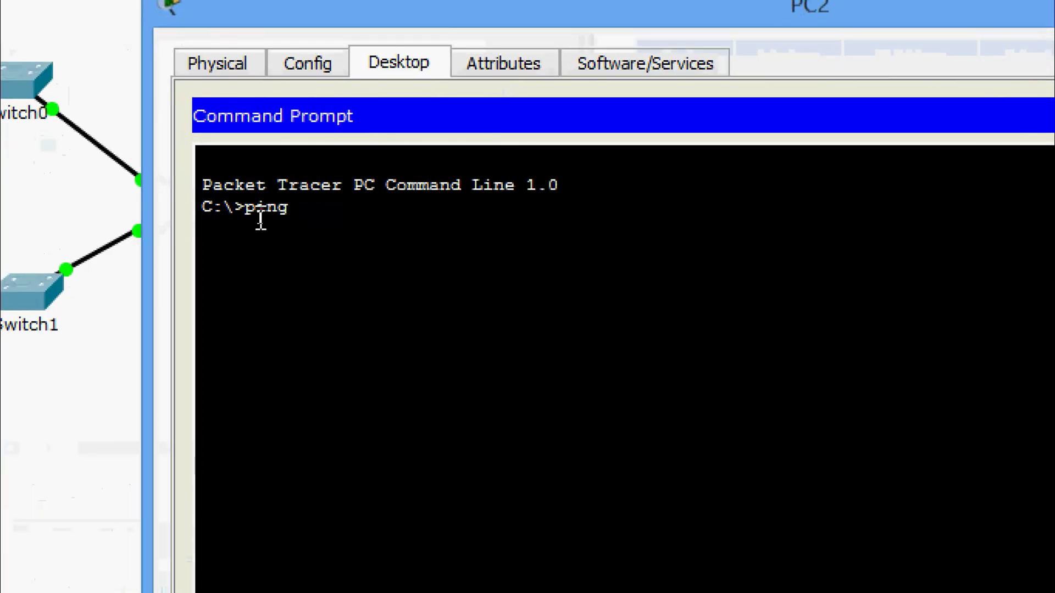
{"action": "right_click", "coordinate": [294, 214]}
{"action": "left_click", "coordinate": [353, 264]}
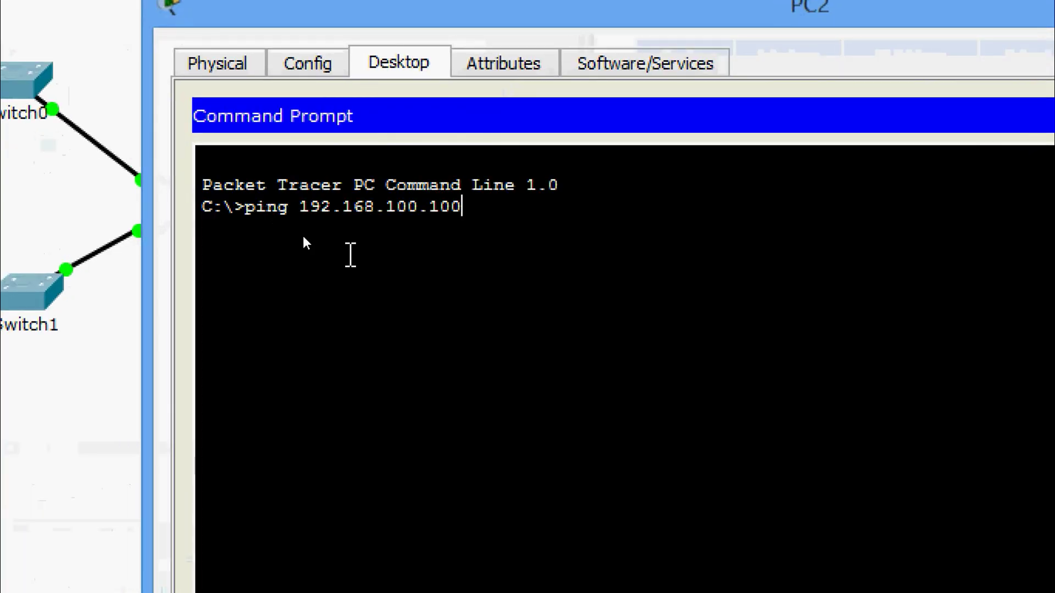
{"action": "key", "text": "Return"}
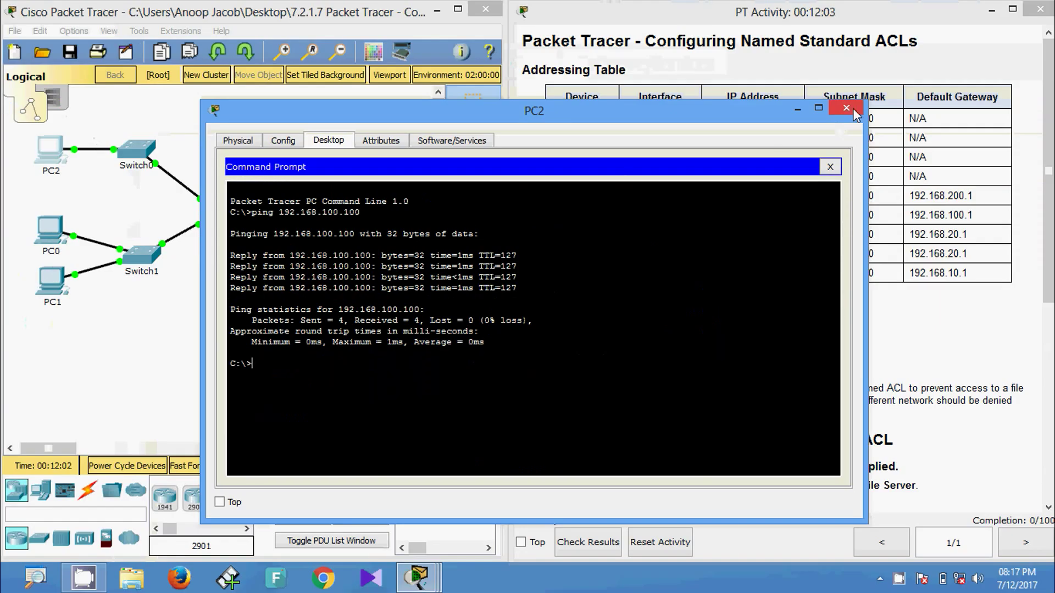
{"action": "left_click", "coordinate": [853, 108]}
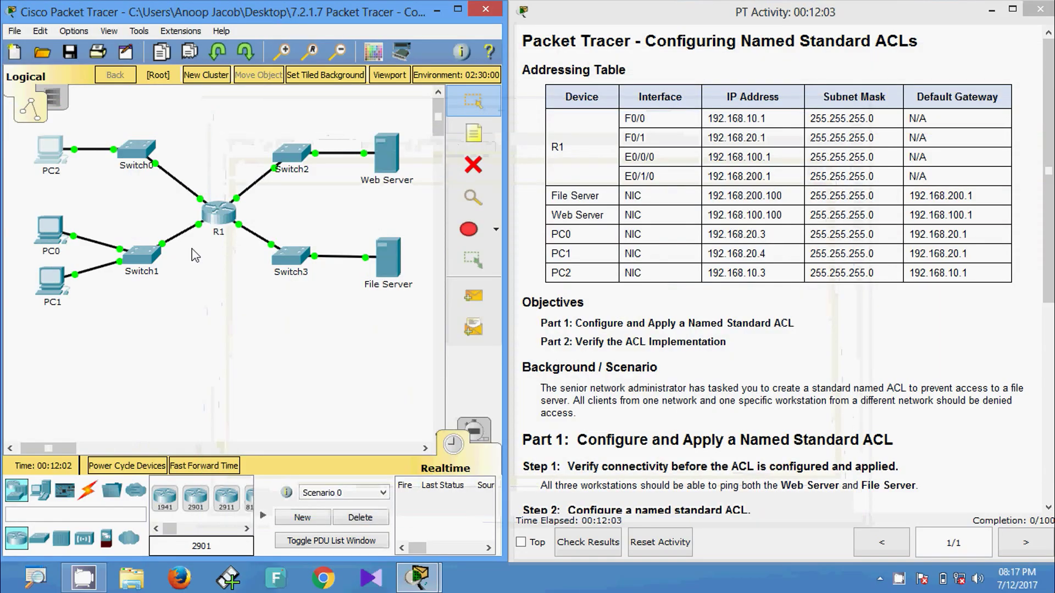
Ping the Web Server at 192.168.100.100 from PC0's Command Prompt, and close PC0's window.
{"action": "left_click", "coordinate": [52, 235]}
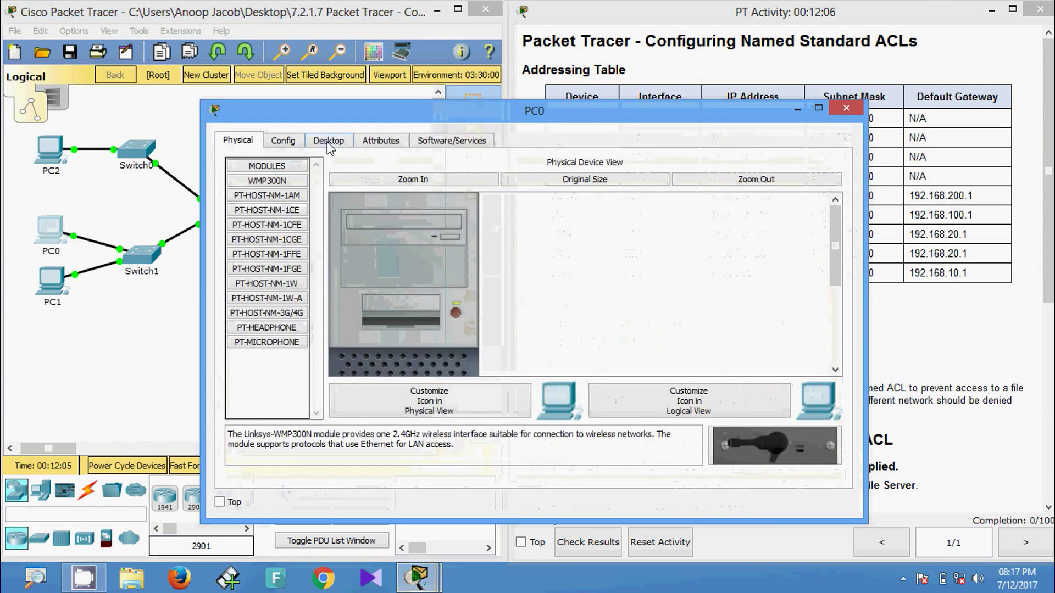
{"action": "left_click", "coordinate": [329, 141]}
{"action": "left_click", "coordinate": [618, 227]}
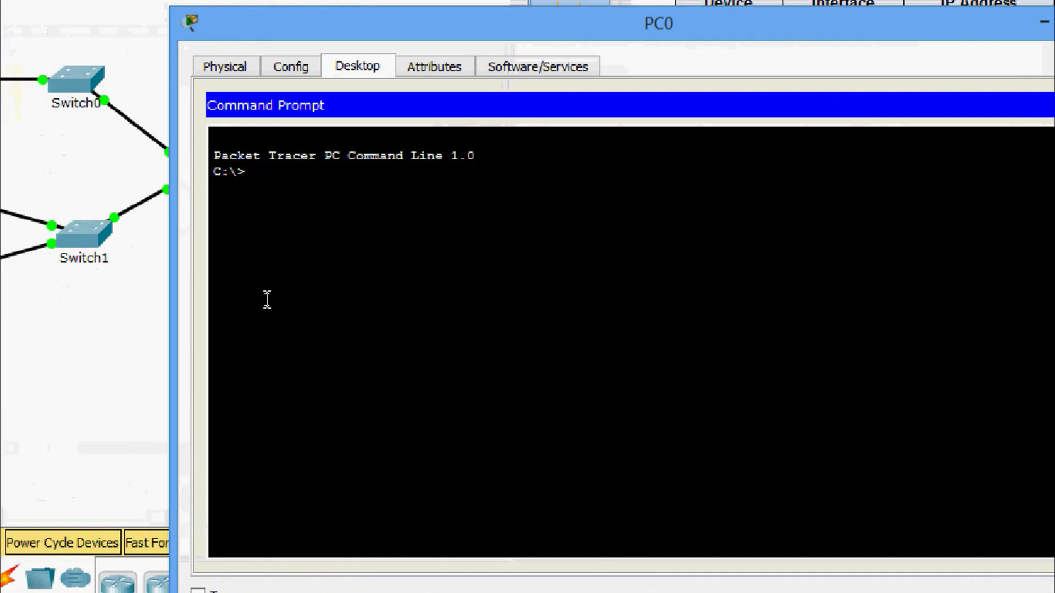
{"action": "type", "text": "ping"}
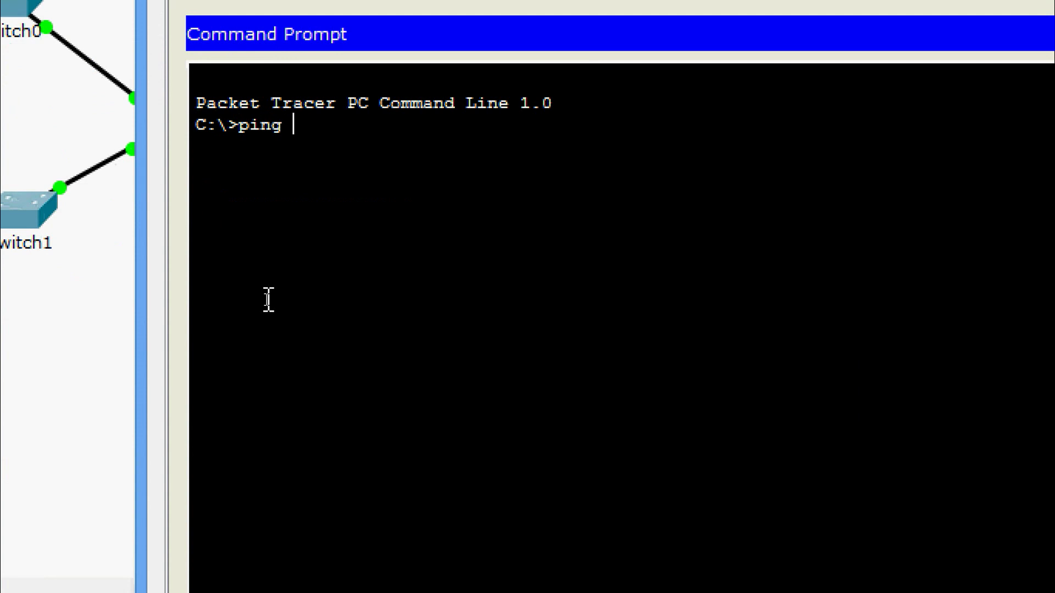
{"action": "right_click", "coordinate": [317, 132]}
{"action": "left_click", "coordinate": [388, 182]}
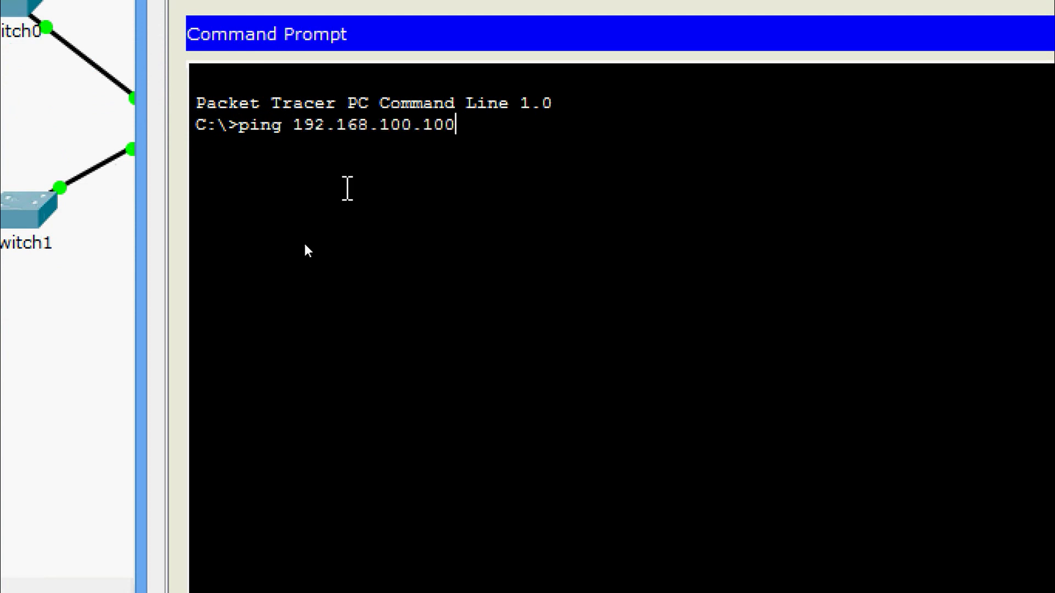
{"action": "key", "text": "Return"}
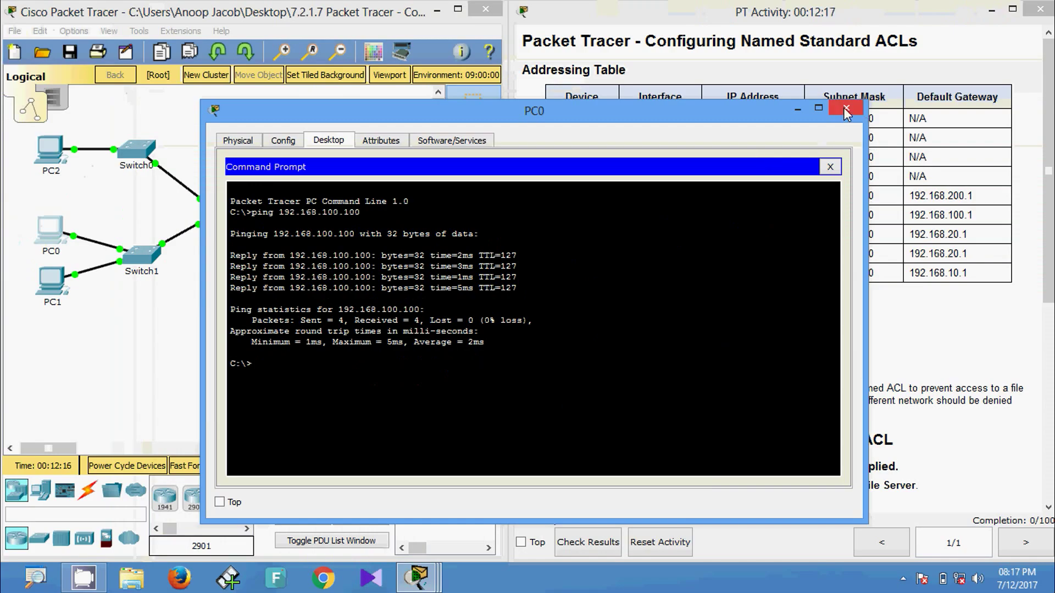
{"action": "left_click", "coordinate": [873, 108]}
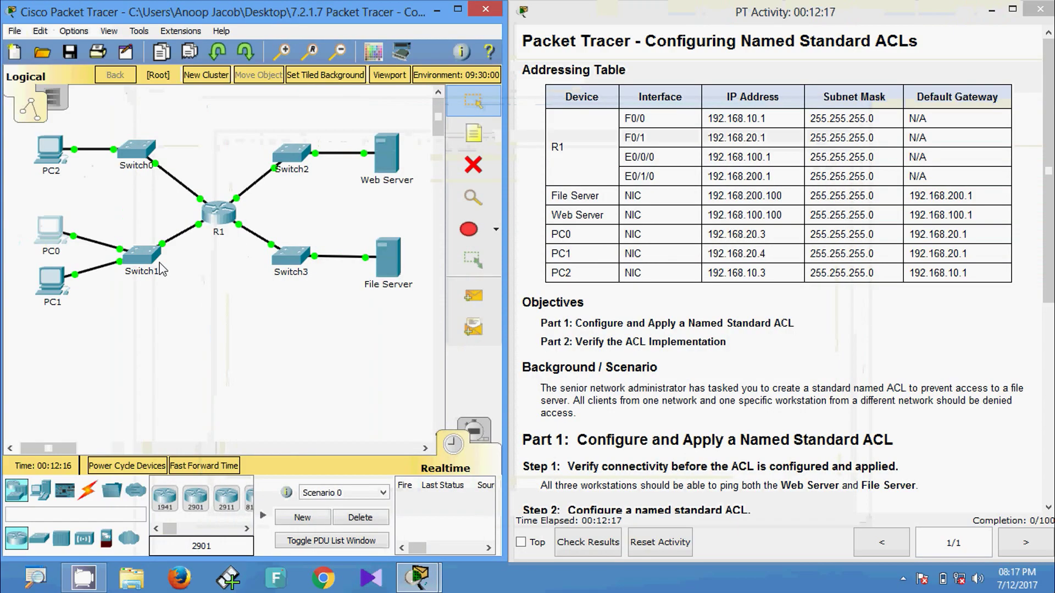
Ping the Web Server from PC1's Command Prompt using the copied IP address.
{"action": "left_click", "coordinate": [52, 282]}
{"action": "left_click", "coordinate": [625, 218]}
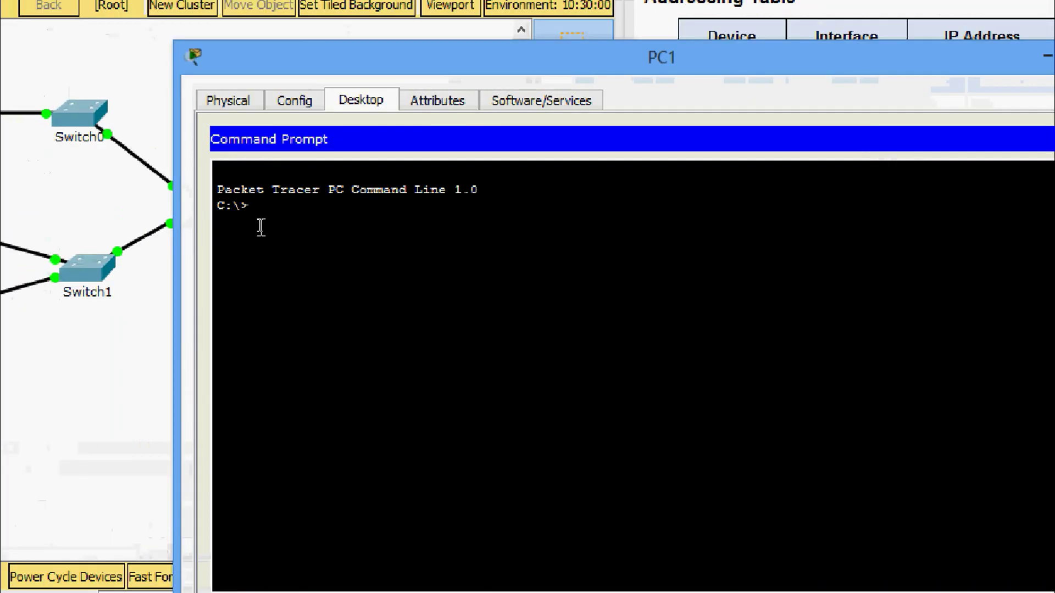
{"action": "type", "text": "ping"}
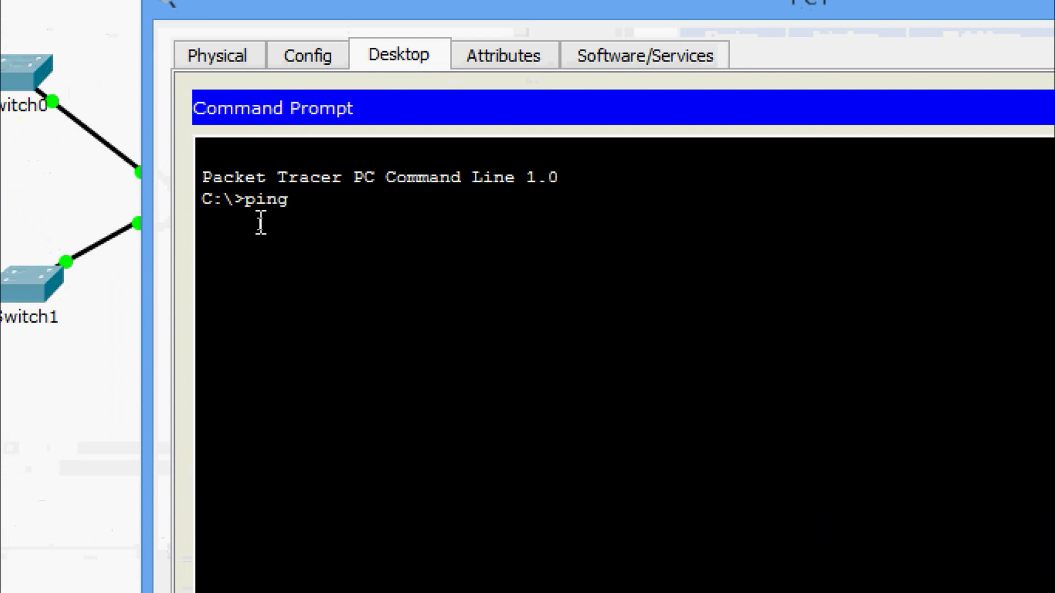
{"action": "right_click", "coordinate": [315, 202]}
{"action": "left_click", "coordinate": [330, 254]}
{"action": "key", "text": "Return"}
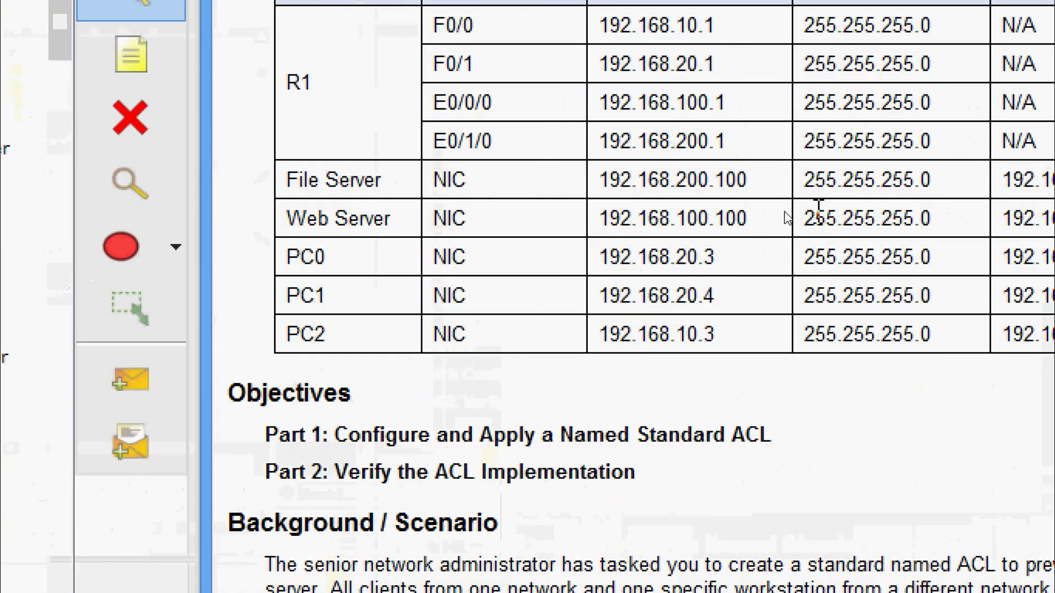
Run ipconfig in the File Server's Command Prompt, copy its IP address 192.168.200.100, and close the device window.
{"action": "left_click_drag", "start_coordinate": [605, 185], "coordinate": [763, 181]}
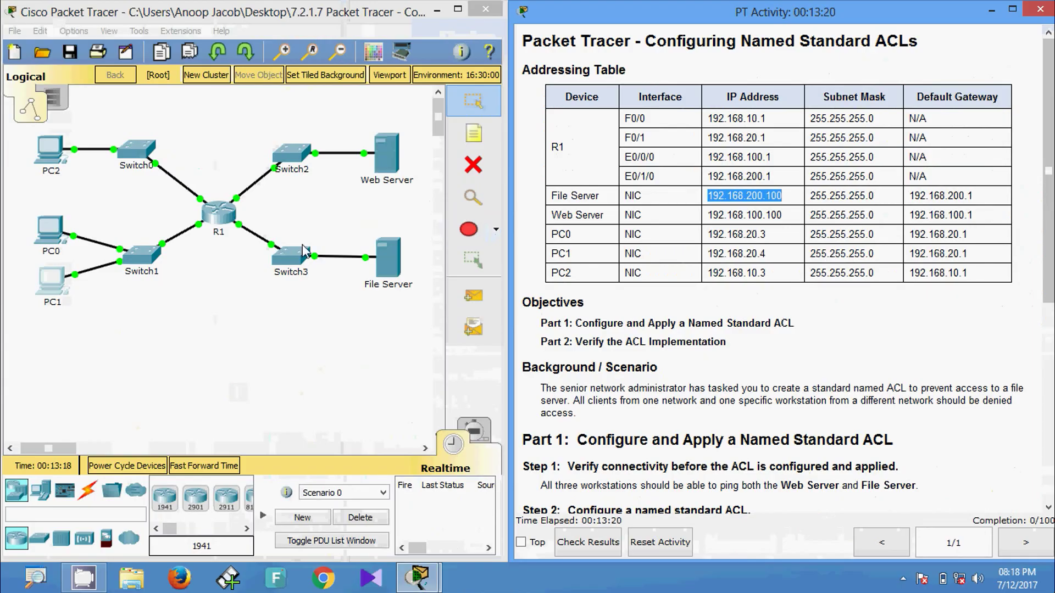
{"action": "left_click", "coordinate": [390, 253]}
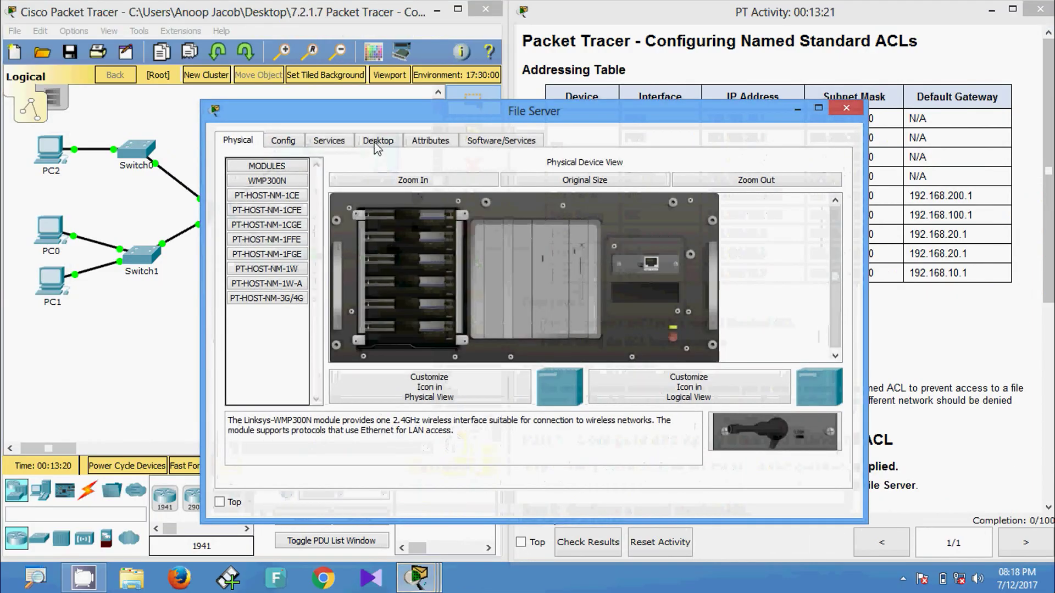
{"action": "left_click", "coordinate": [379, 141]}
{"action": "left_click", "coordinate": [423, 215]}
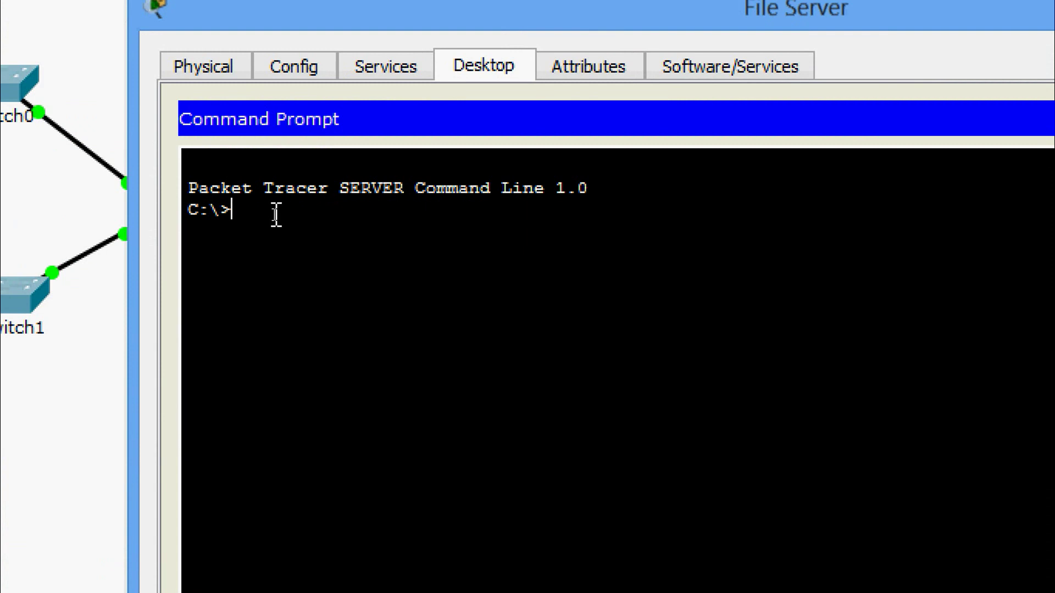
{"action": "type", "text": "ipconfig"}
{"action": "key", "text": "Return"}
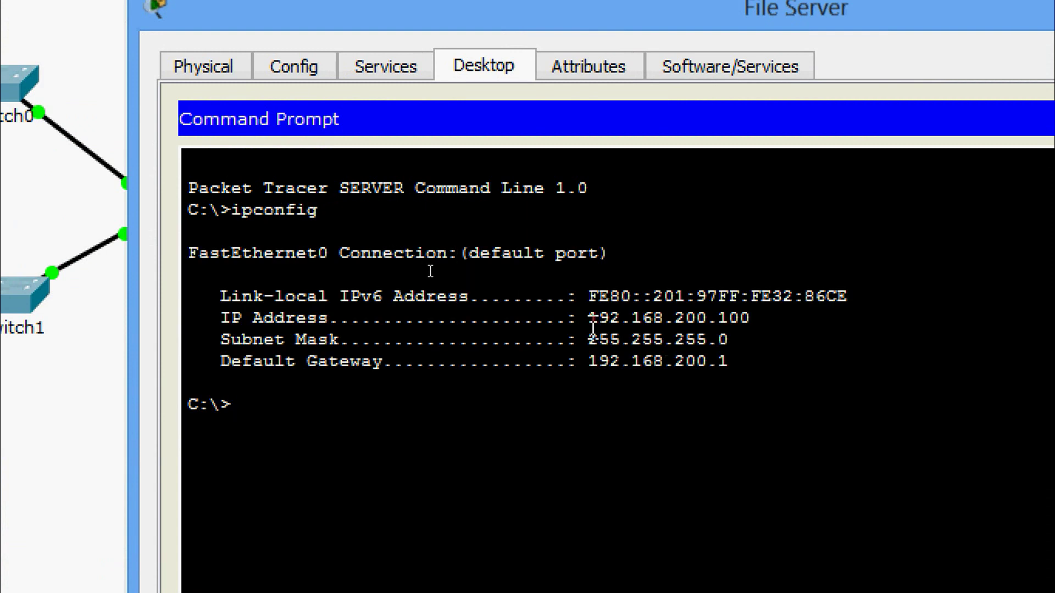
{"action": "left_click_drag", "start_coordinate": [588, 318], "coordinate": [752, 317]}
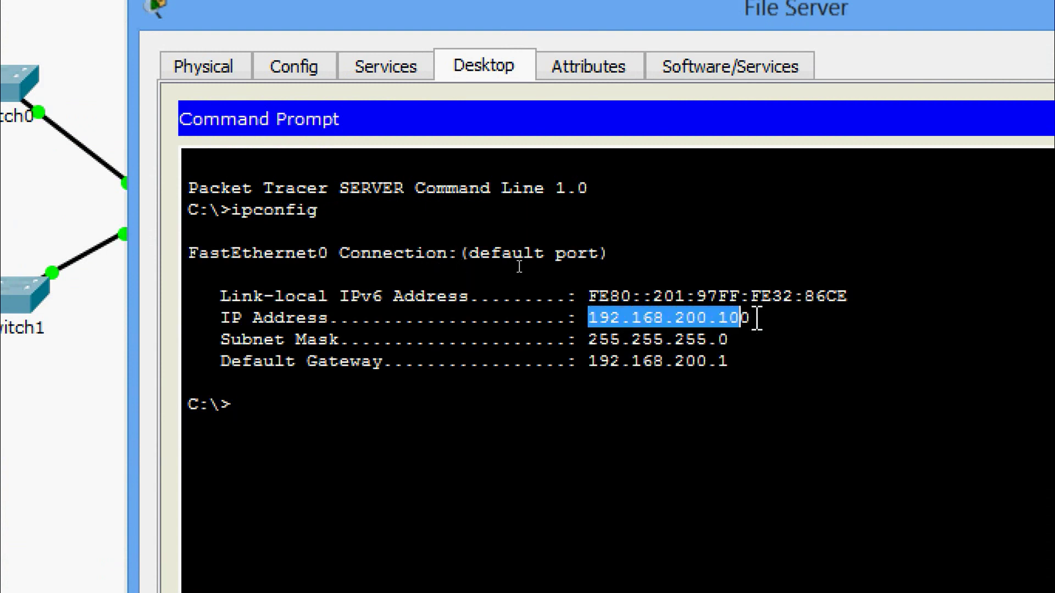
{"action": "right_click", "coordinate": [712, 310]}
{"action": "left_click", "coordinate": [734, 328]}
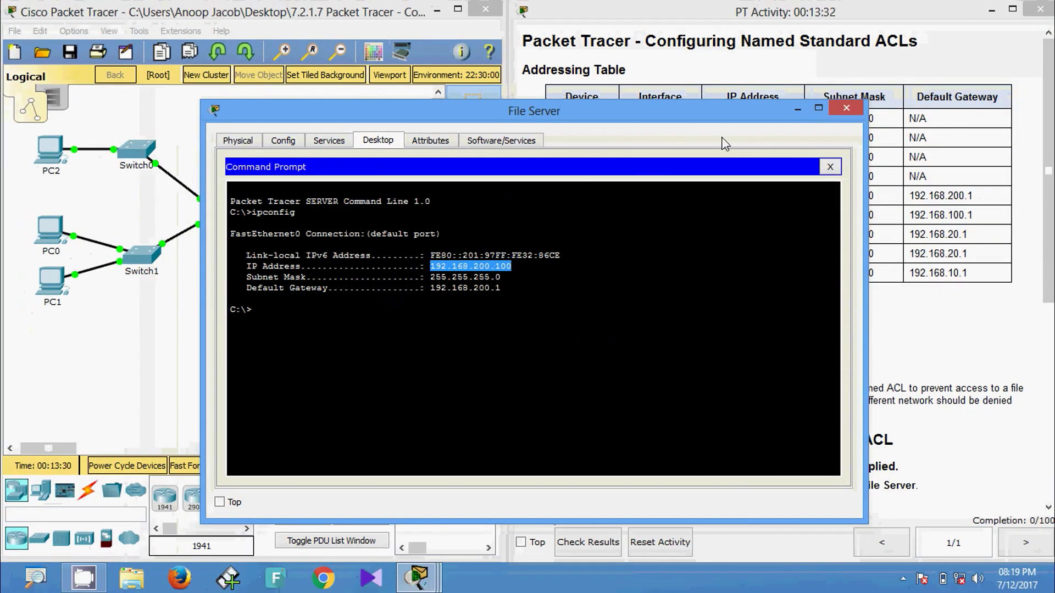
{"action": "left_click", "coordinate": [846, 107]}
Ping the File Server at 192.168.200.100 from PC2's Command Prompt, and close PC2's window.
{"action": "left_click", "coordinate": [50, 152]}
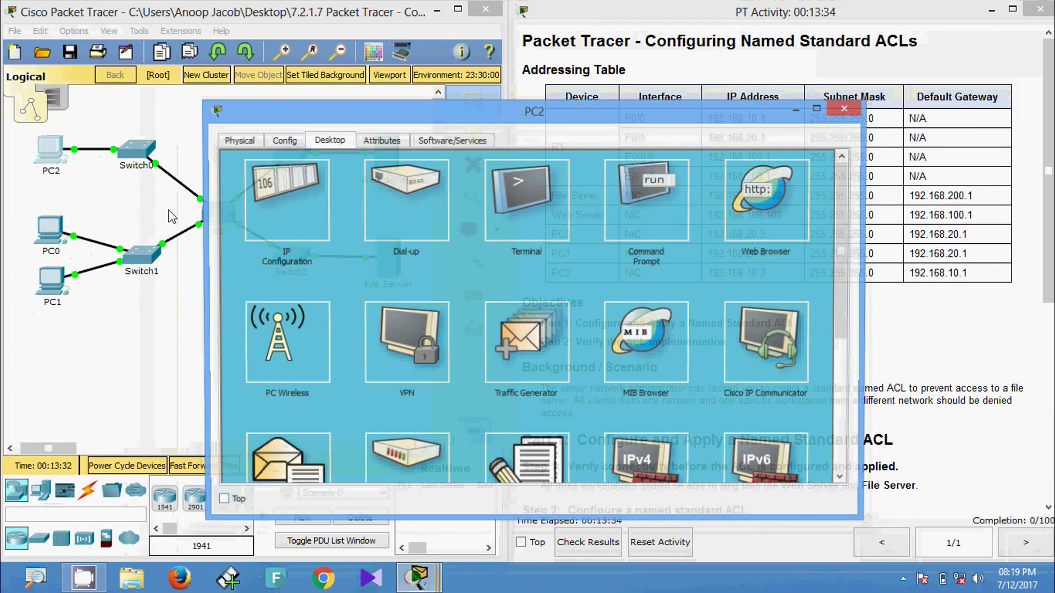
{"action": "left_click", "coordinate": [632, 219]}
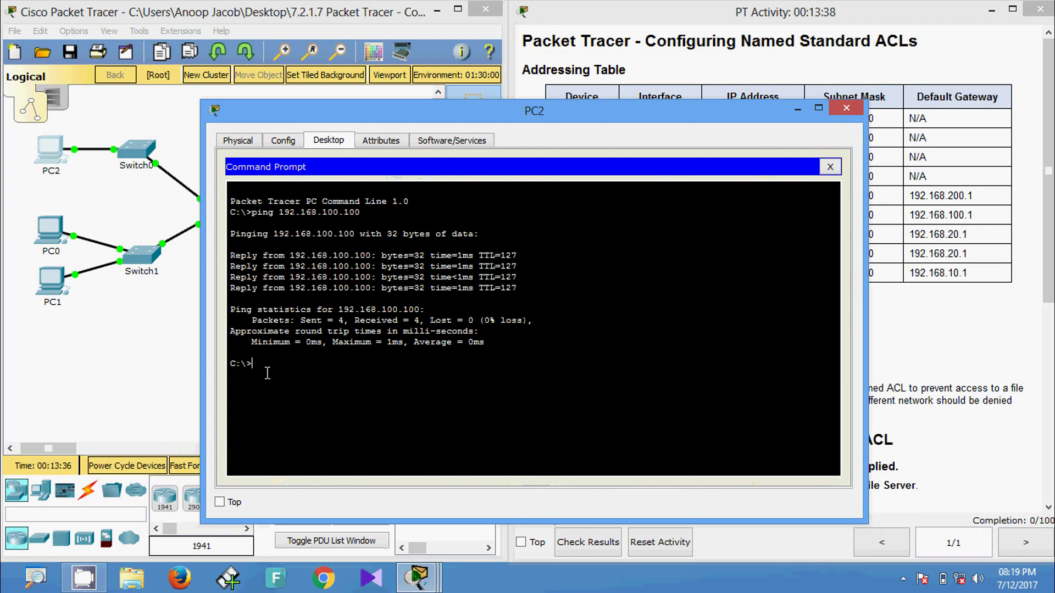
{"action": "type", "text": "ping"}
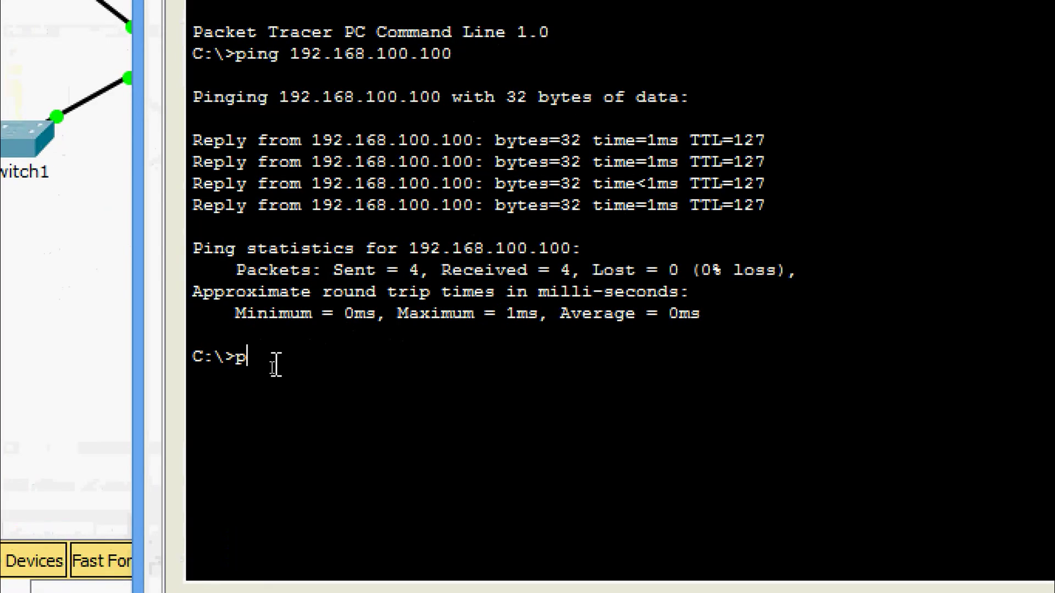
{"action": "right_click", "coordinate": [299, 357]}
{"action": "left_click", "coordinate": [330, 405]}
{"action": "key", "text": "Return"}
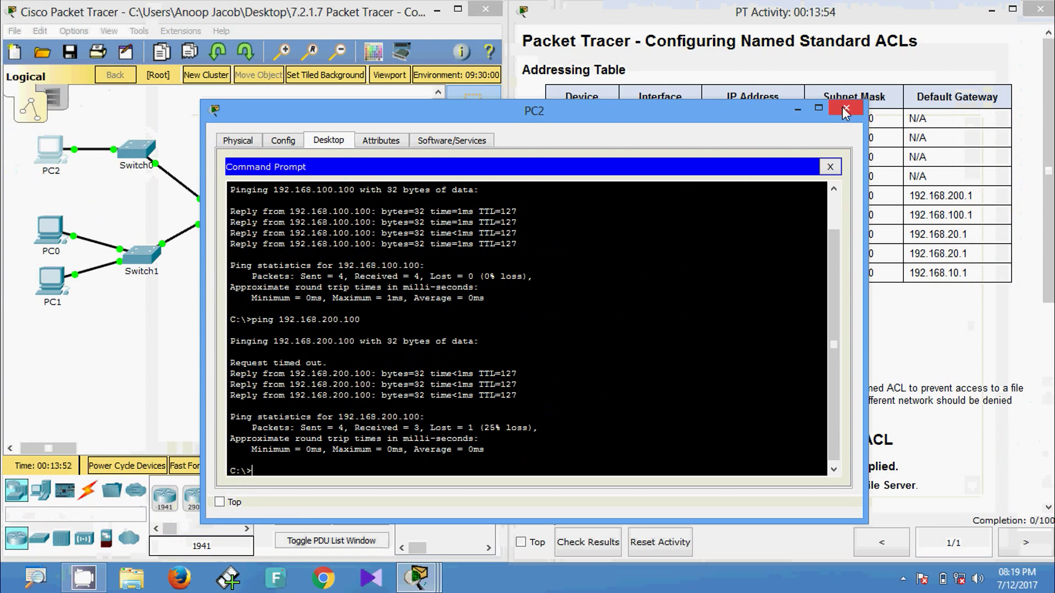
{"action": "left_click", "coordinate": [845, 110]}
Ping the File Server at 192.168.200.100 from PC0's Command Prompt, and close PC0's window.
{"action": "left_click", "coordinate": [50, 231]}
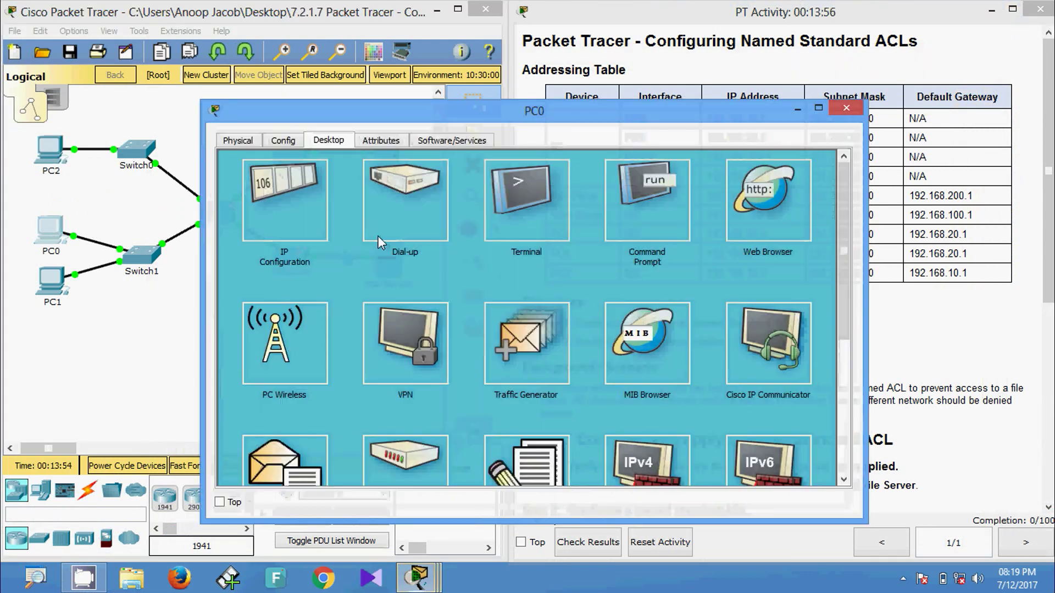
{"action": "left_click", "coordinate": [651, 219]}
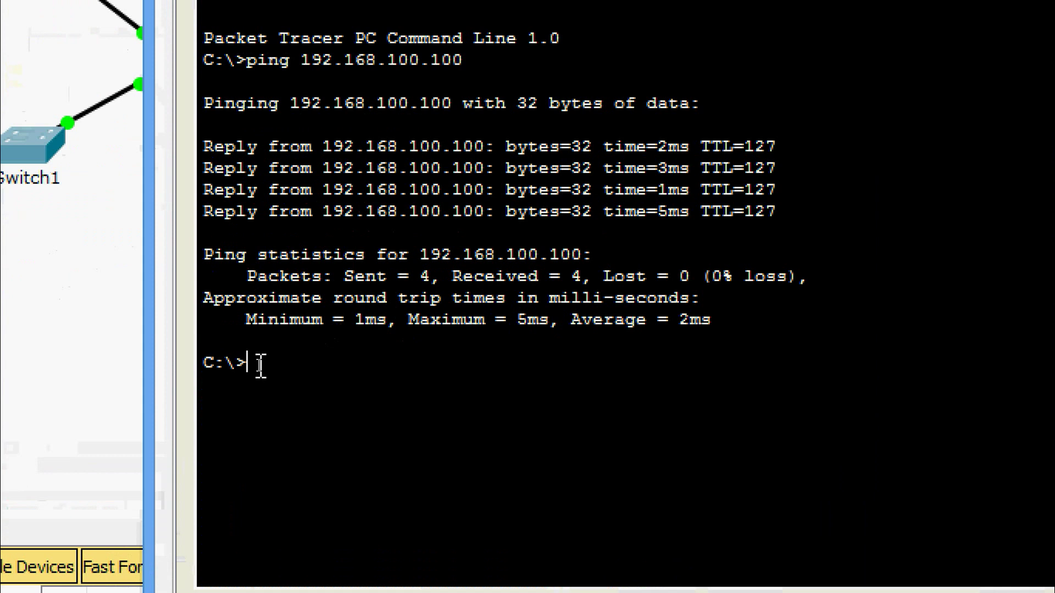
{"action": "type", "text": "ping"}
{"action": "right_click", "coordinate": [346, 365]}
{"action": "left_click", "coordinate": [347, 414]}
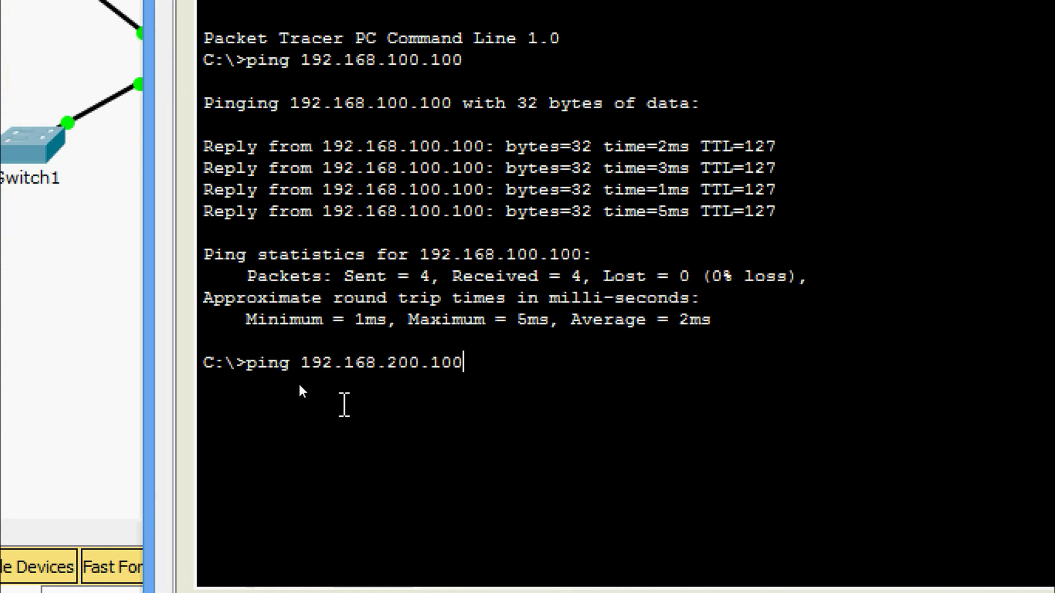
{"action": "key", "text": "Return"}
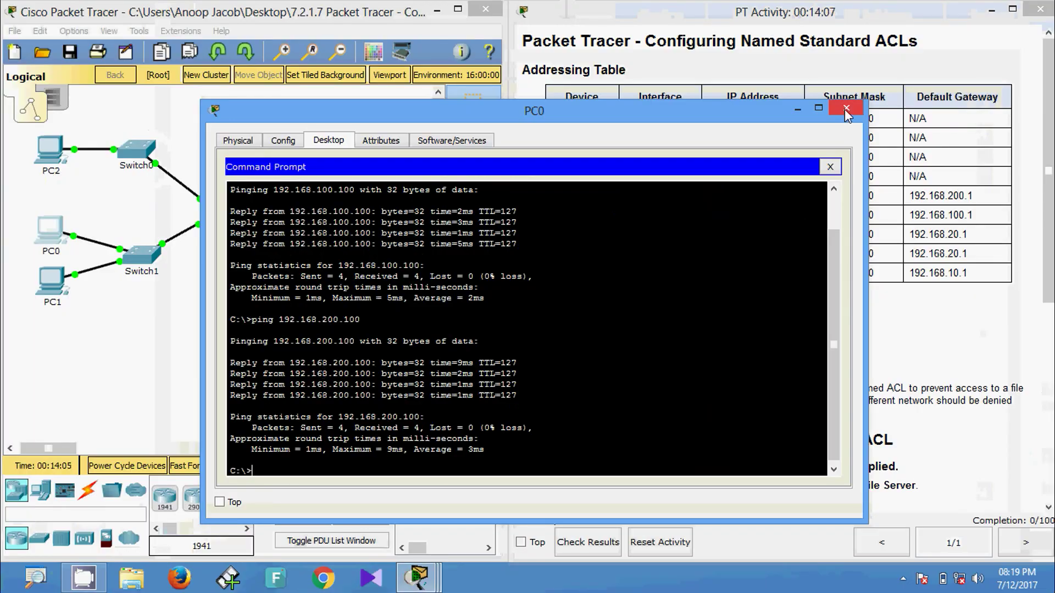
{"action": "left_click", "coordinate": [845, 108]}
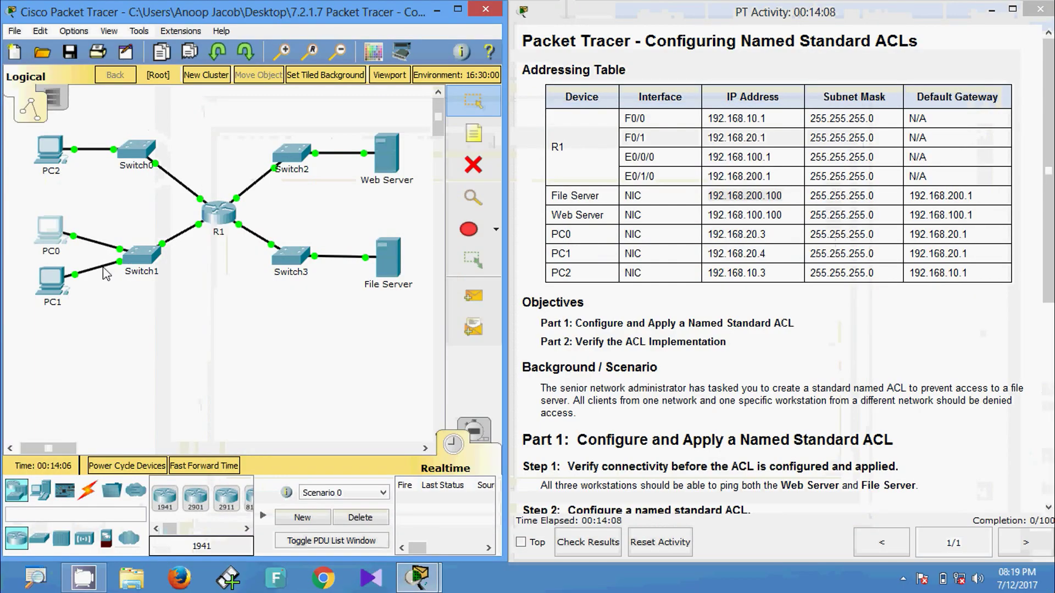
Ping the File Server from PC1's Command Prompt using the copied IP address 192.168.200.100.
{"action": "left_click", "coordinate": [51, 280]}
{"action": "left_click", "coordinate": [682, 184]}
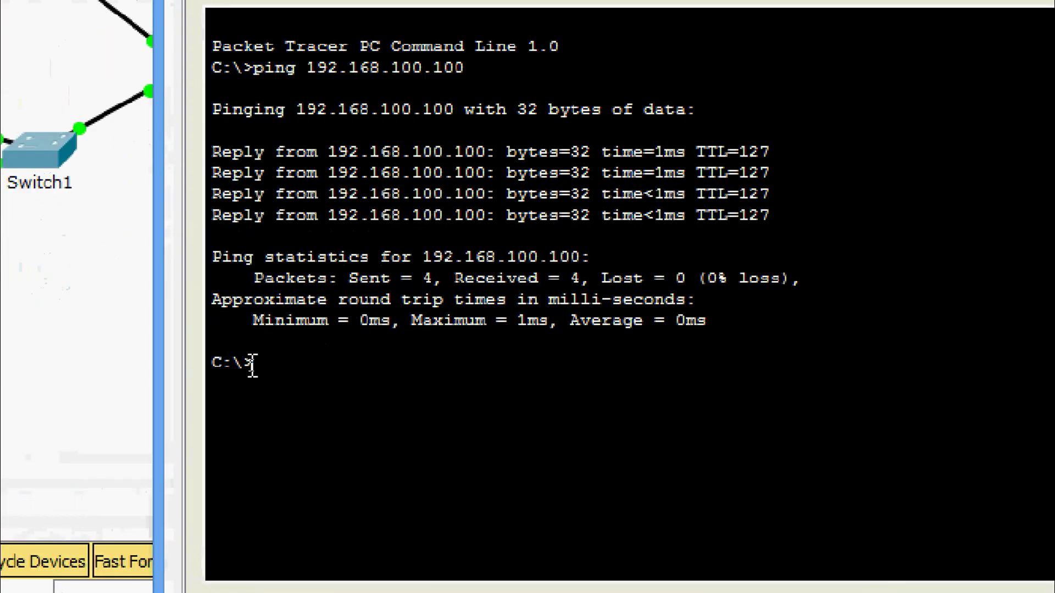
{"action": "type", "text": "ping"}
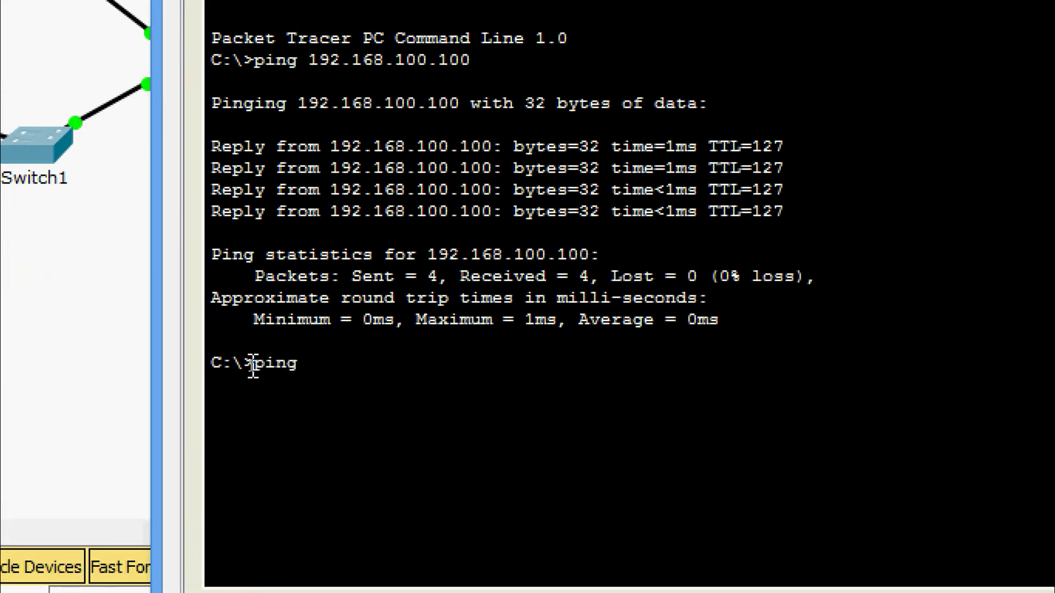
{"action": "right_click", "coordinate": [329, 372]}
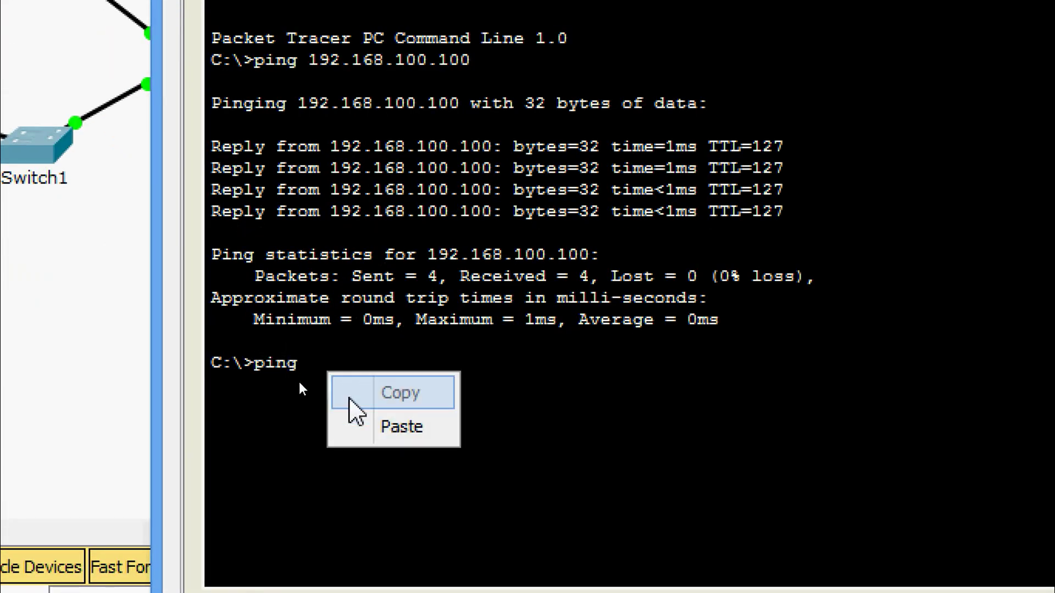
{"action": "left_click", "coordinate": [353, 426]}
{"action": "key", "text": "Return"}
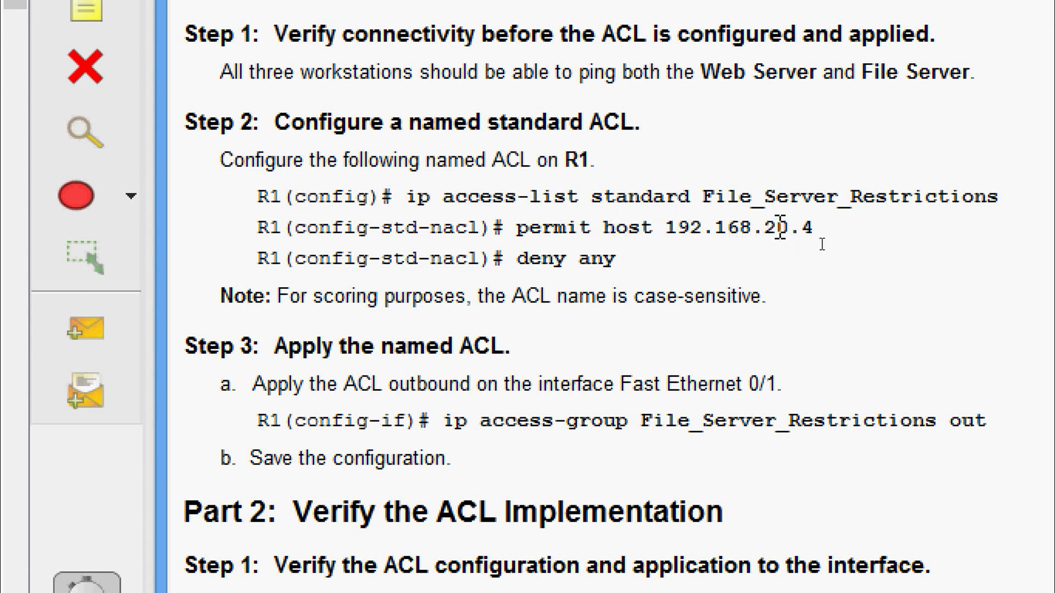
Review the named ACL commands in Step 2, check PC1's addressing with ipconfig in its Command Prompt, and close PC1's window.
{"action": "left_click_drag", "start_coordinate": [703, 196], "coordinate": [975, 198]}
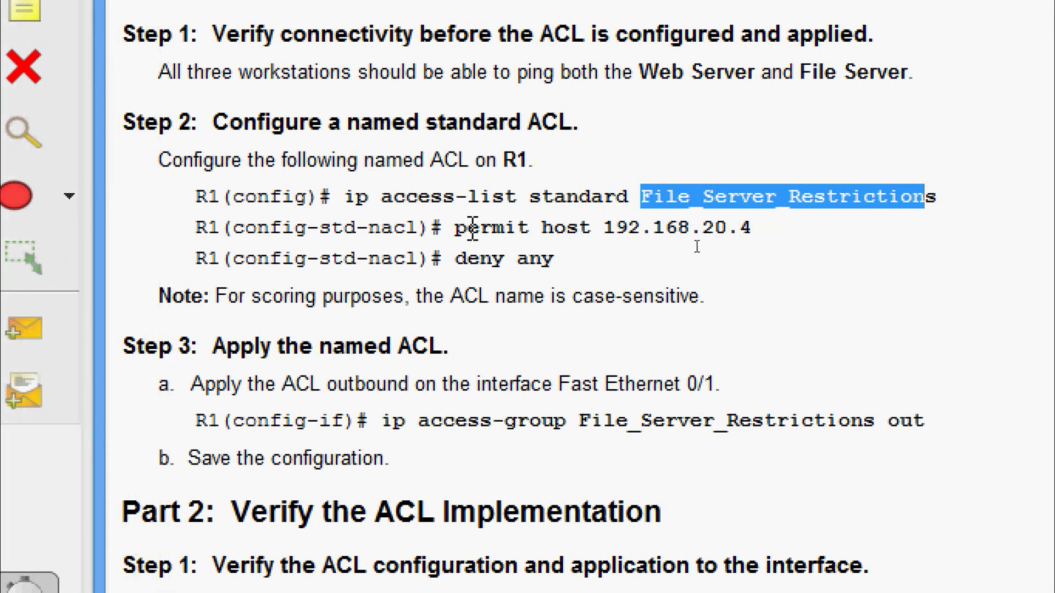
{"action": "left_click_drag", "start_coordinate": [458, 227], "coordinate": [757, 230]}
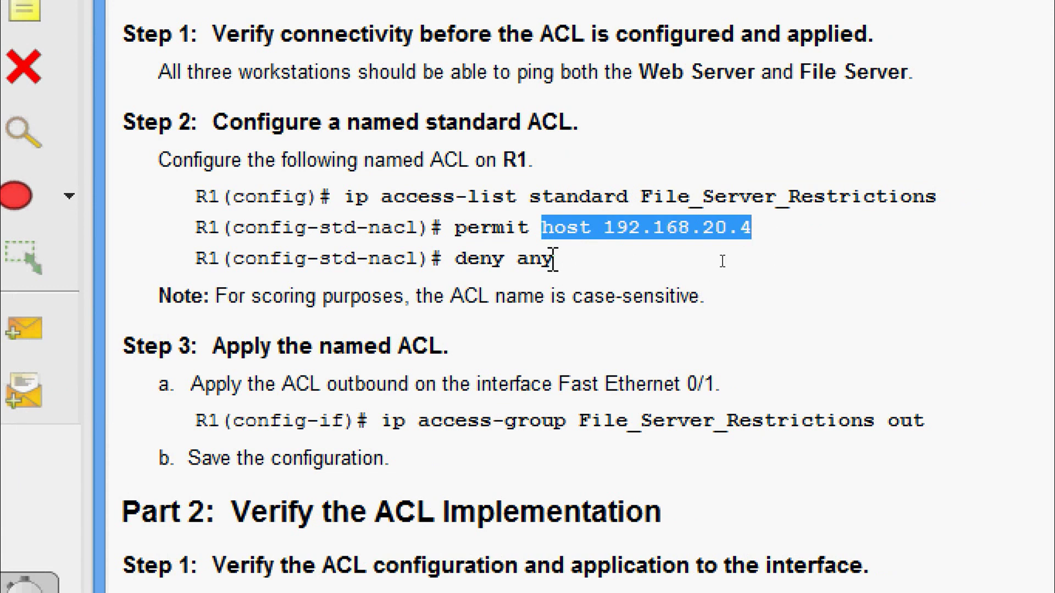
{"action": "left_click_drag", "start_coordinate": [455, 258], "coordinate": [544, 269]}
{"action": "left_click", "coordinate": [528, 261]}
{"action": "left_click", "coordinate": [557, 263]}
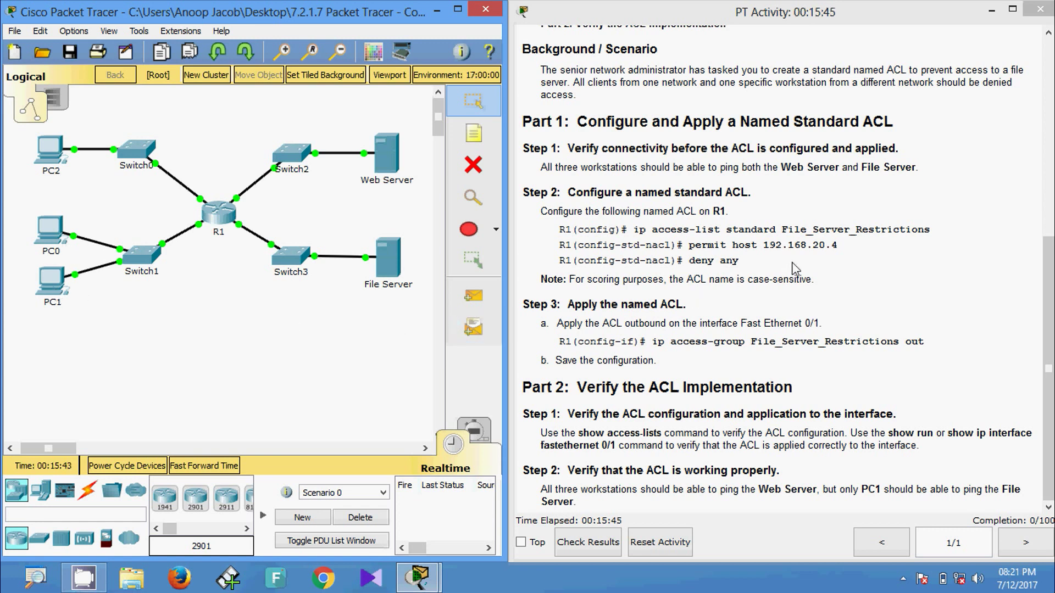
{"action": "left_click", "coordinate": [61, 290]}
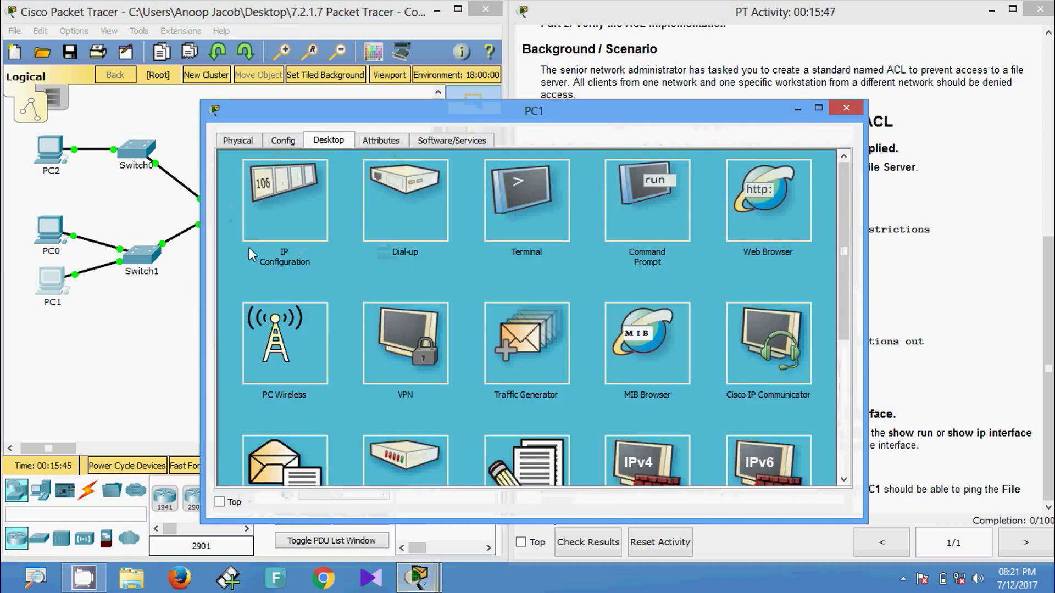
{"action": "left_click", "coordinate": [641, 203]}
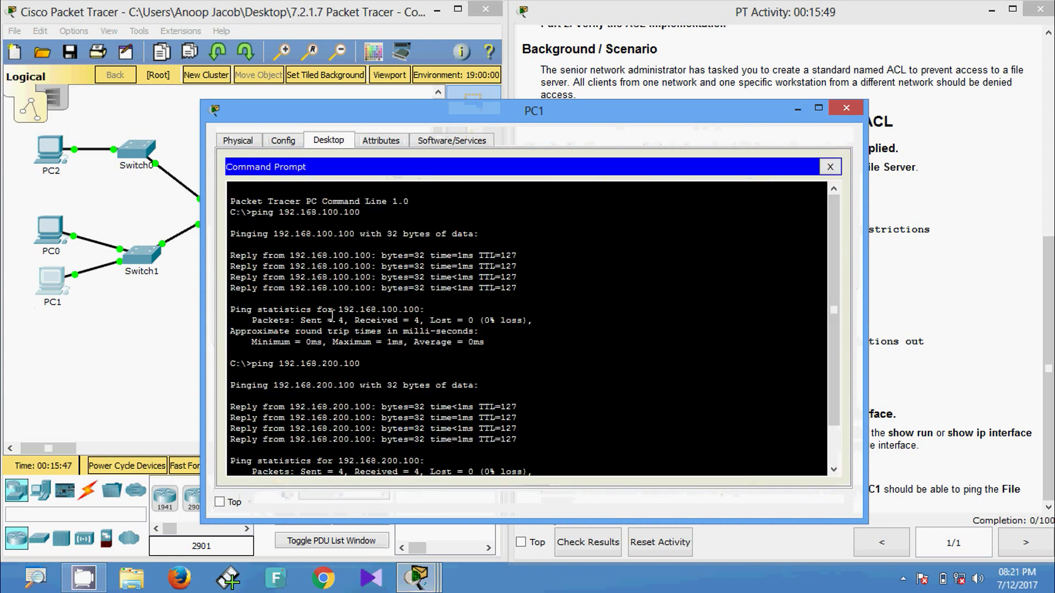
{"action": "scroll", "coordinate": [331, 315], "scroll_direction": "down", "scroll_amount": 1}
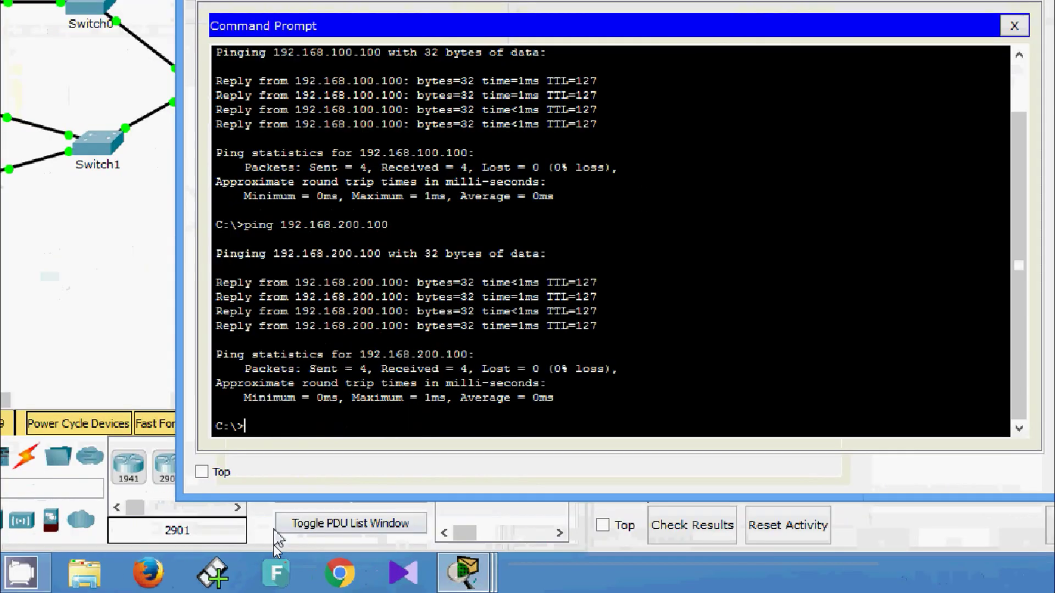
{"action": "type", "text": "ipconfig"}
{"action": "key", "text": "Return"}
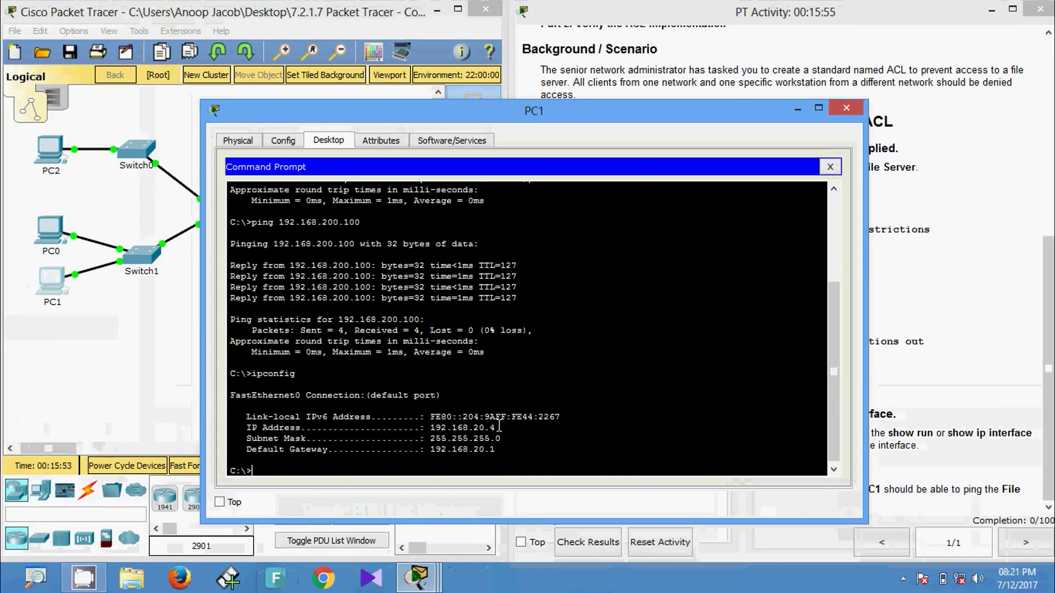
{"action": "left_click", "coordinate": [846, 109]}
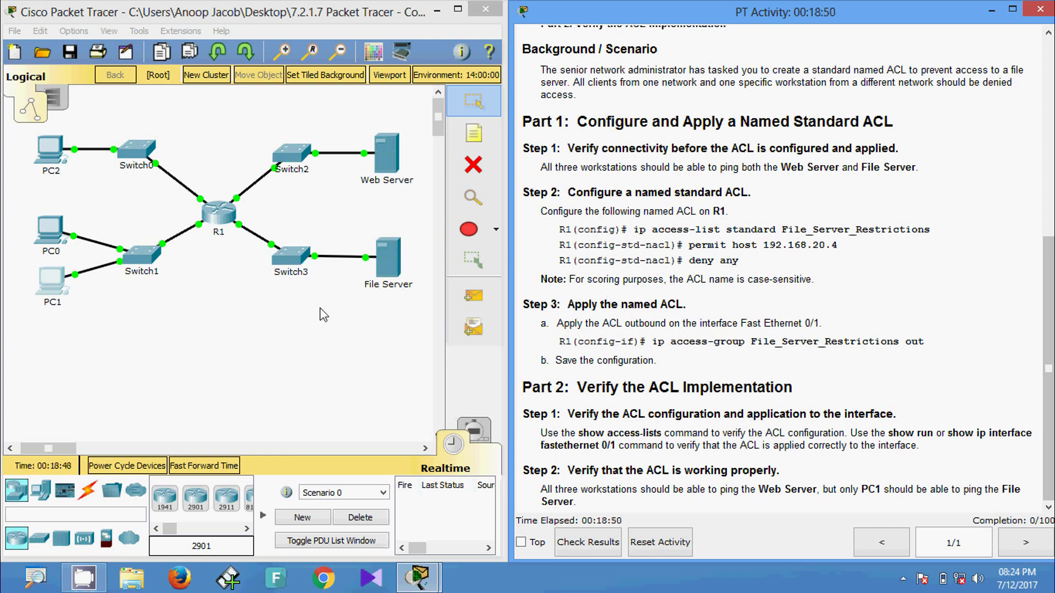
Open R1's command line interface and copy the ACL name File_Server_Restrictions from the Step 2 instructions.
{"action": "left_click", "coordinate": [220, 223]}
{"action": "left_click", "coordinate": [442, 141]}
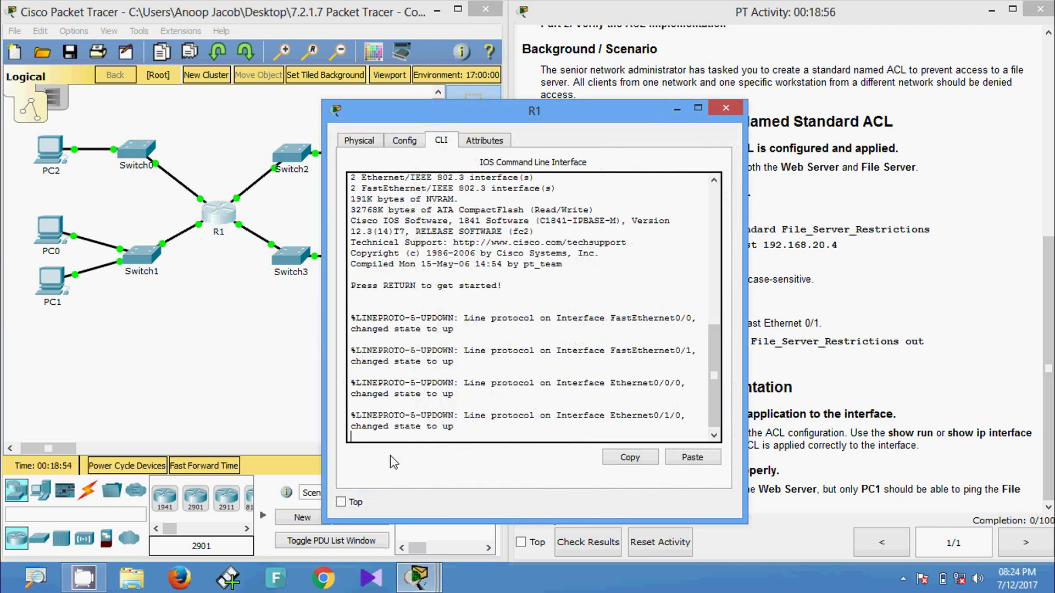
{"action": "left_click_drag", "start_coordinate": [592, 115], "coordinate": [510, 116]}
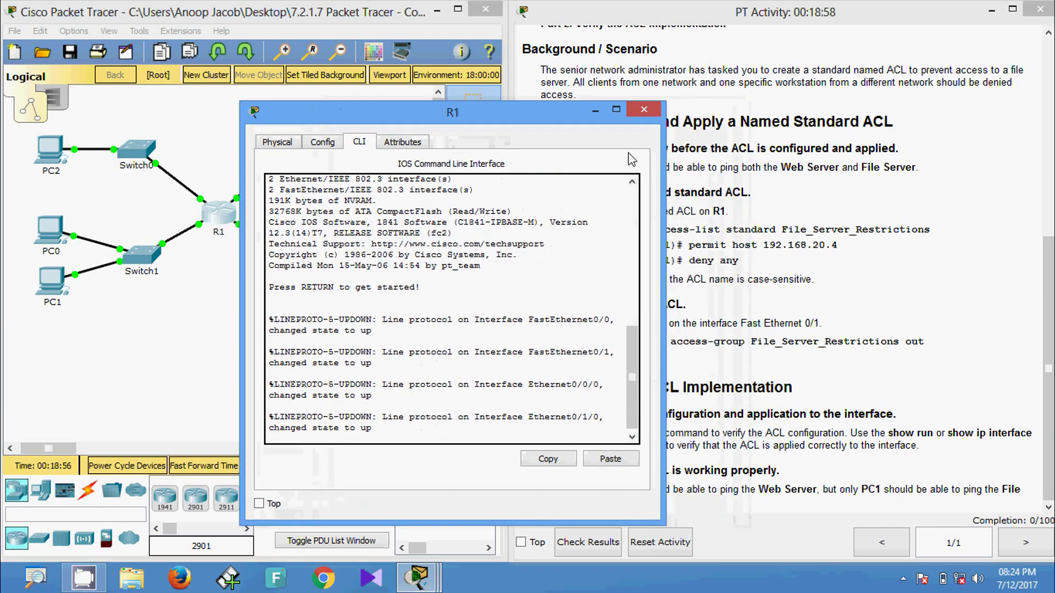
{"action": "left_click_drag", "start_coordinate": [783, 230], "coordinate": [930, 236]}
{"action": "key", "text": "ctrl+c"}
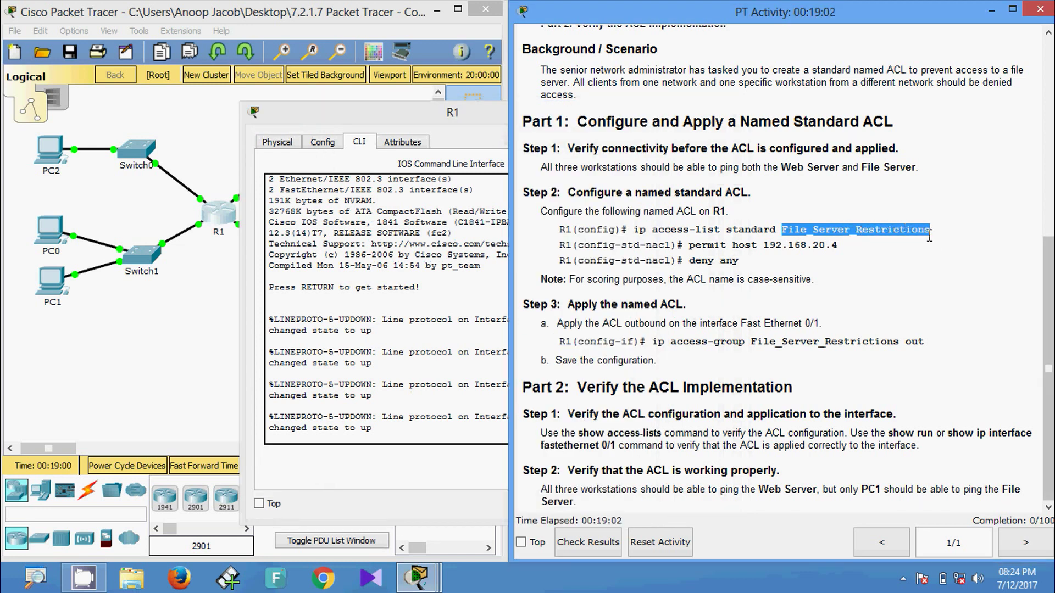
{"action": "left_click", "coordinate": [446, 117]}
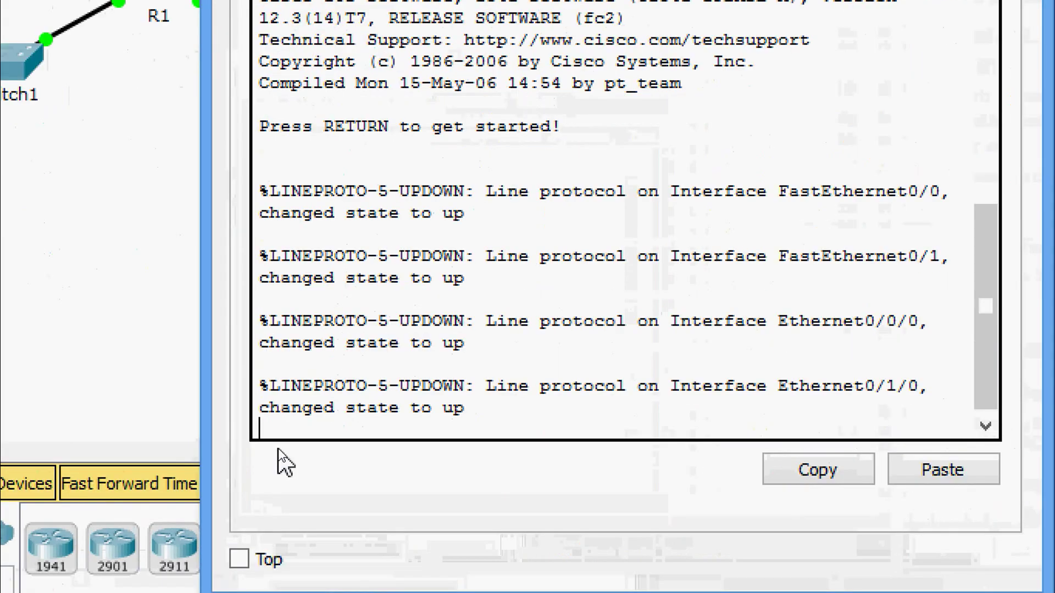
Enter privileged mode on R1 and access global configuration mode with conf terminal.
{"action": "key", "text": "Return"}
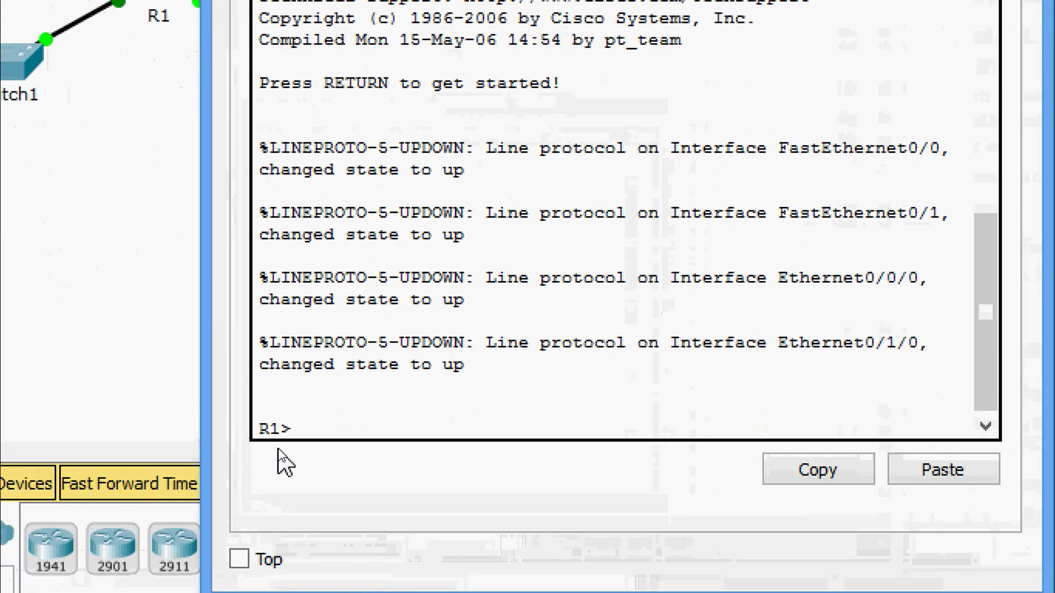
{"action": "key", "text": "Return"}
{"action": "type", "text": "ena"}
{"action": "key", "text": "Tab"}
{"action": "key", "text": "Return"}
{"action": "type", "text": "conf t"}
{"action": "key", "text": "Tab"}
{"action": "key", "text": "Return"}
{"action": "key", "text": "Return"}
{"action": "key", "text": "Return"}
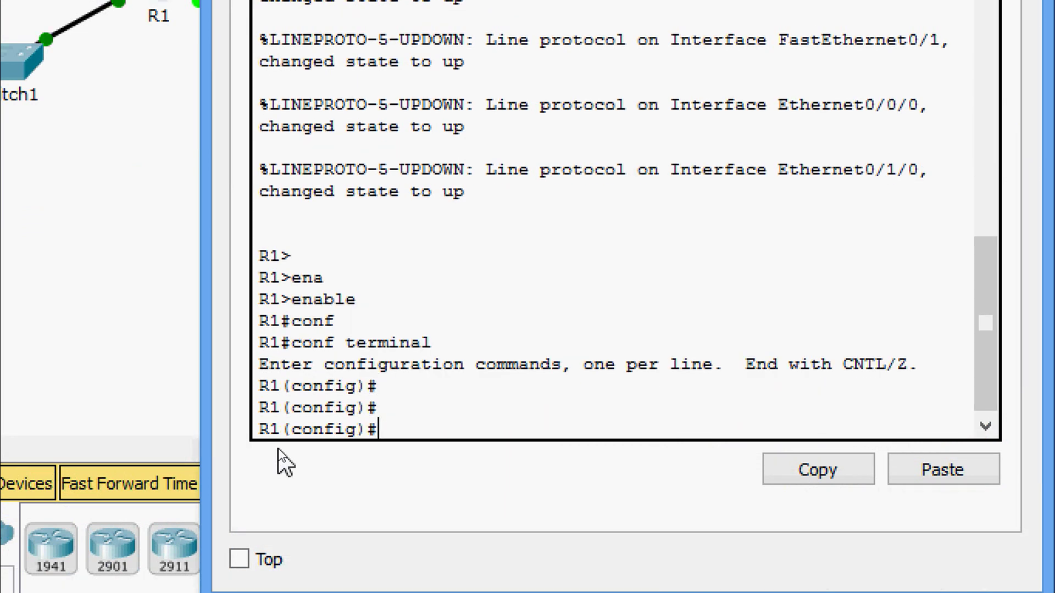
Create the standard named access list File_Server_Restrictions on R1, consulting the command help for its type and name options.
{"action": "type", "text": "ip ac"}
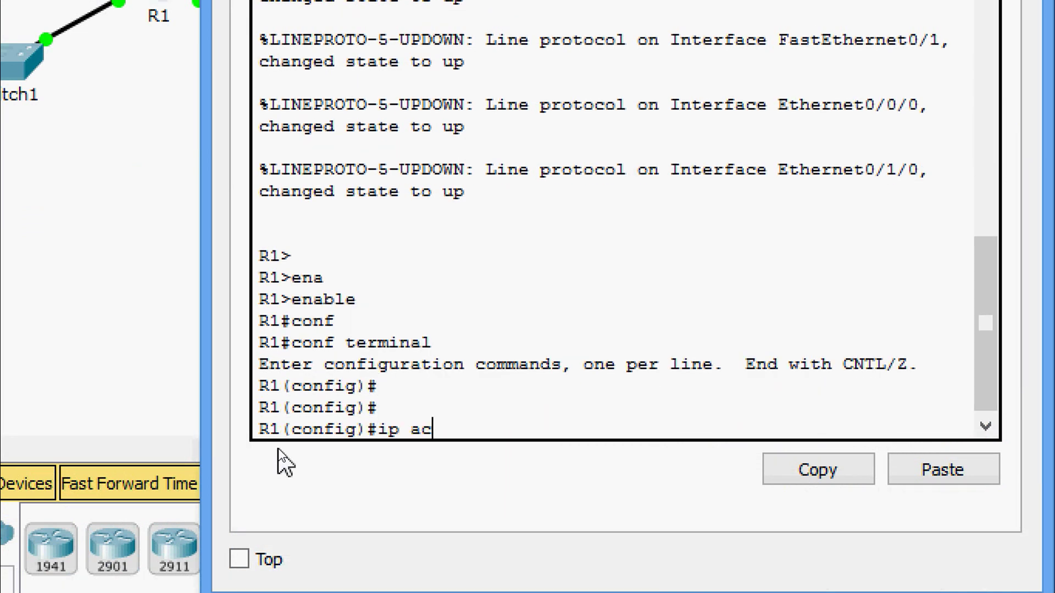
{"action": "key", "text": "Tab"}
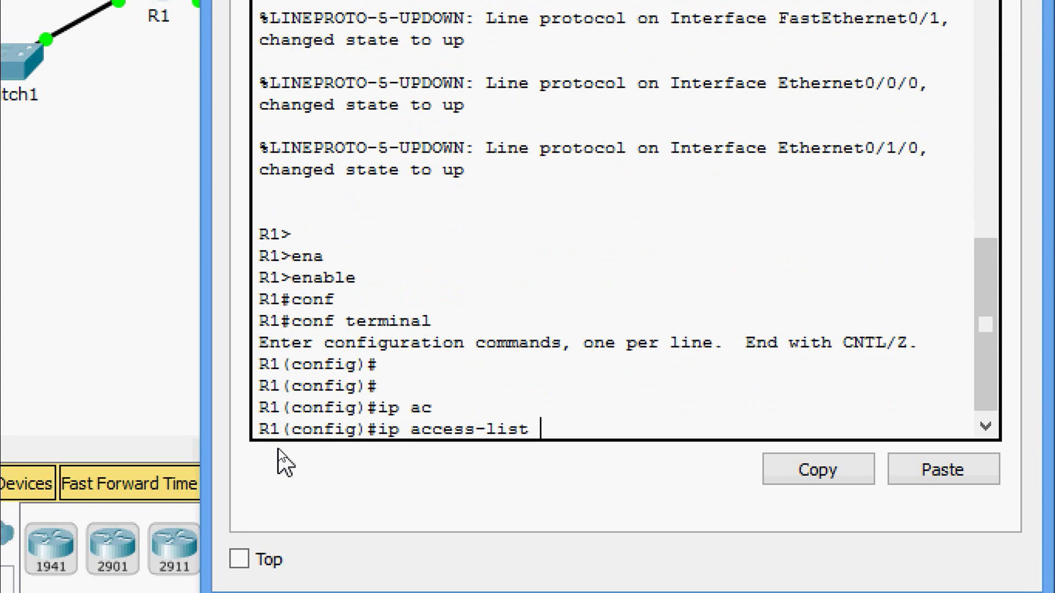
{"action": "type", "text": "?"}
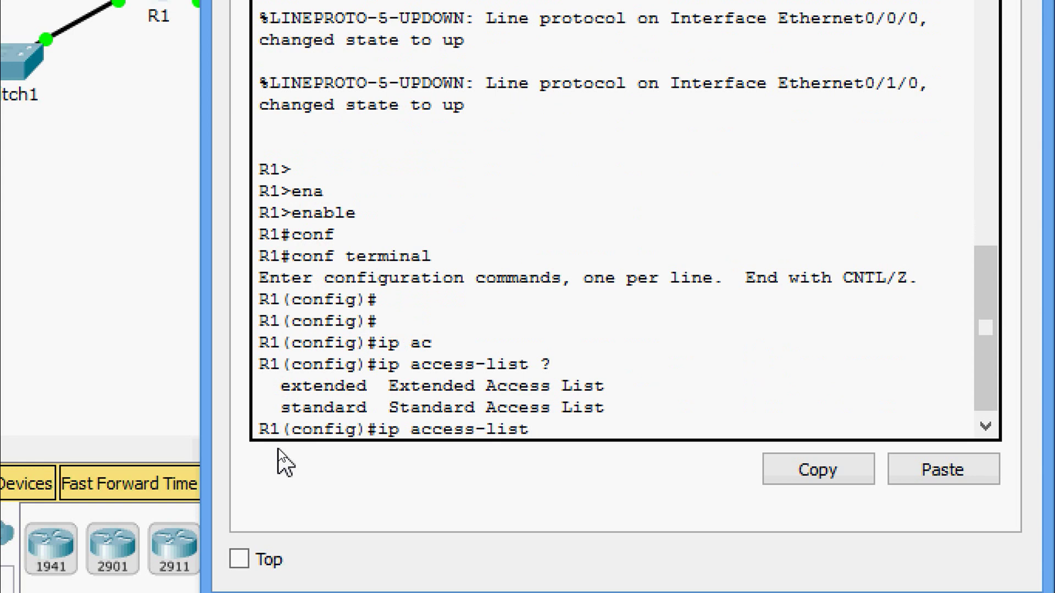
{"action": "type", "text": "st"}
{"action": "key", "text": "Tab"}
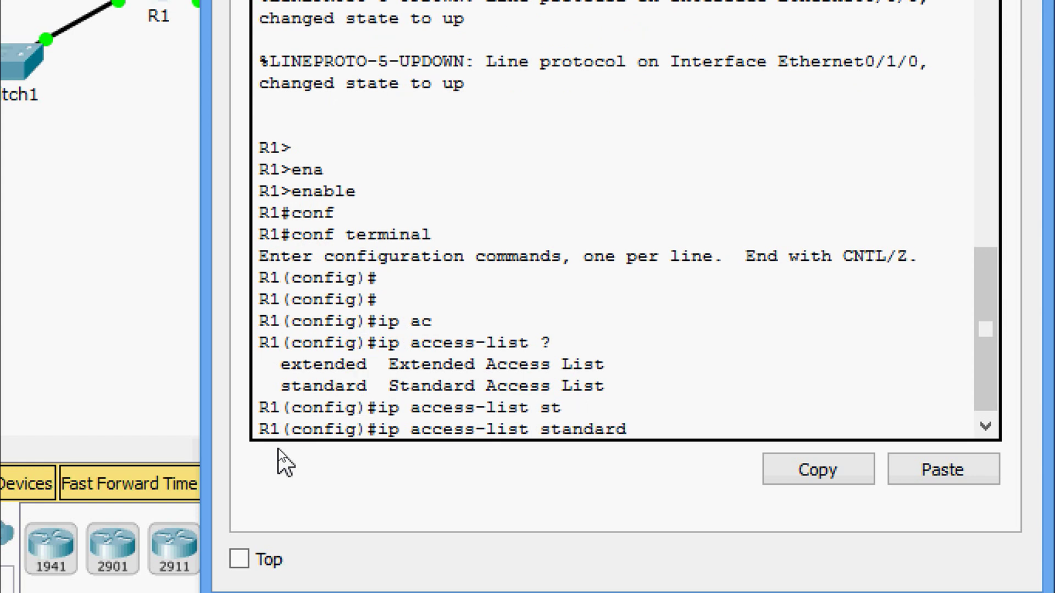
{"action": "type", "text": "?"}
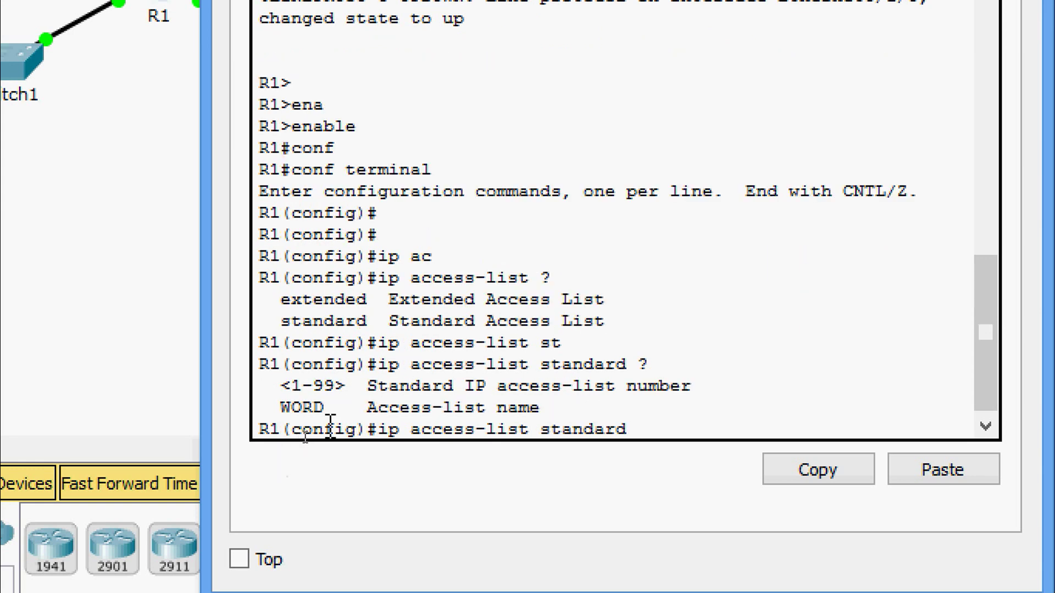
{"action": "left_click_drag", "start_coordinate": [358, 407], "coordinate": [530, 406]}
{"action": "left_click", "coordinate": [651, 429]}
{"action": "right_click", "coordinate": [661, 431]}
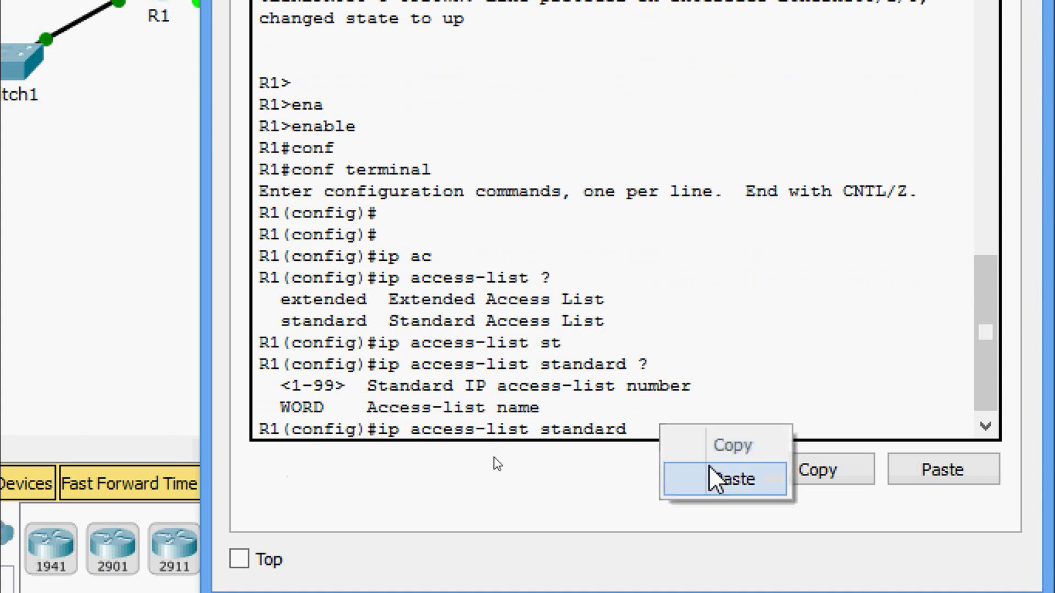
{"action": "left_click", "coordinate": [714, 479]}
{"action": "key", "text": "Return"}
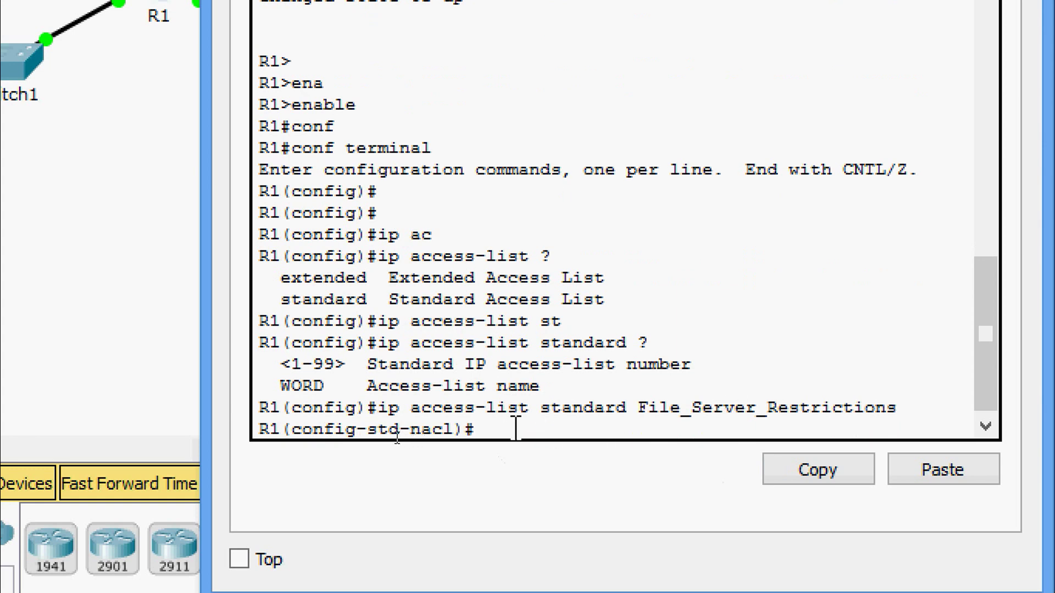
Add a permit host 192.168.20.4 entry to the File_Server_Restrictions access list.
{"action": "left_click_drag", "start_coordinate": [494, 431], "coordinate": [258, 429]}
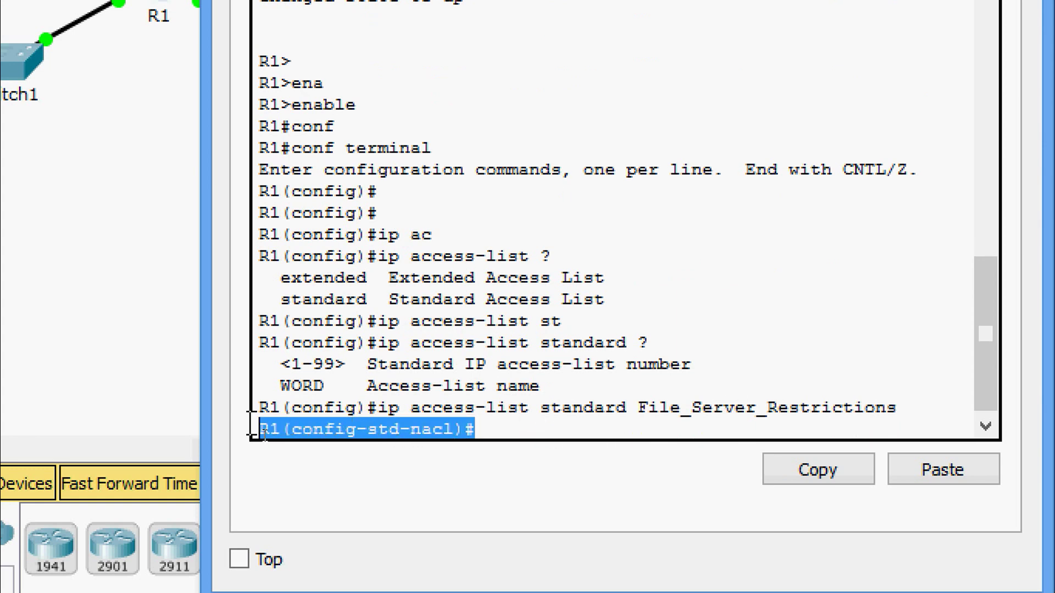
{"action": "left_click", "coordinate": [512, 428]}
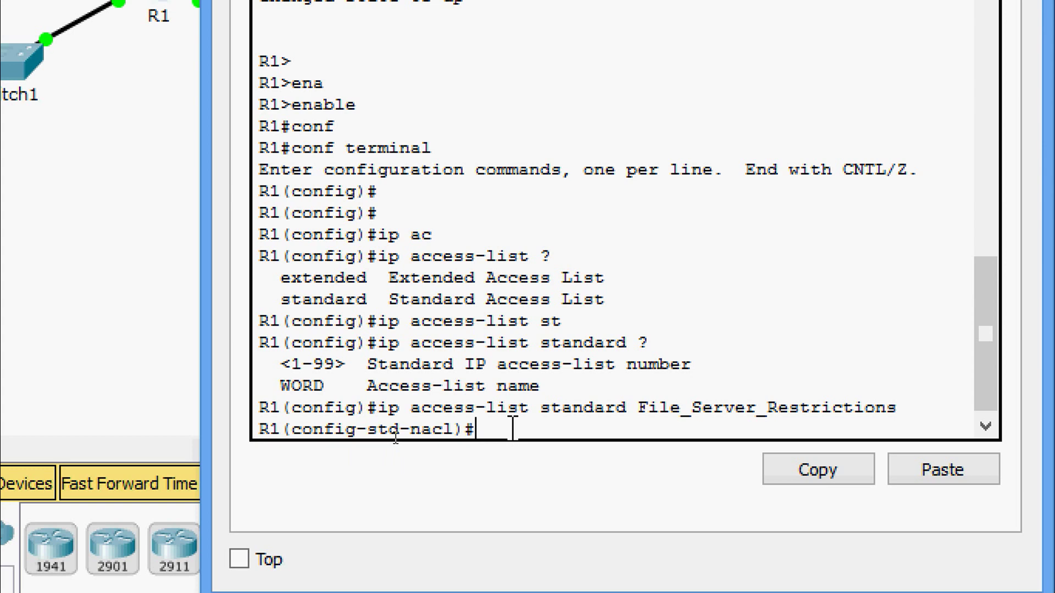
{"action": "type", "text": "per"}
{"action": "key", "text": "Tab"}
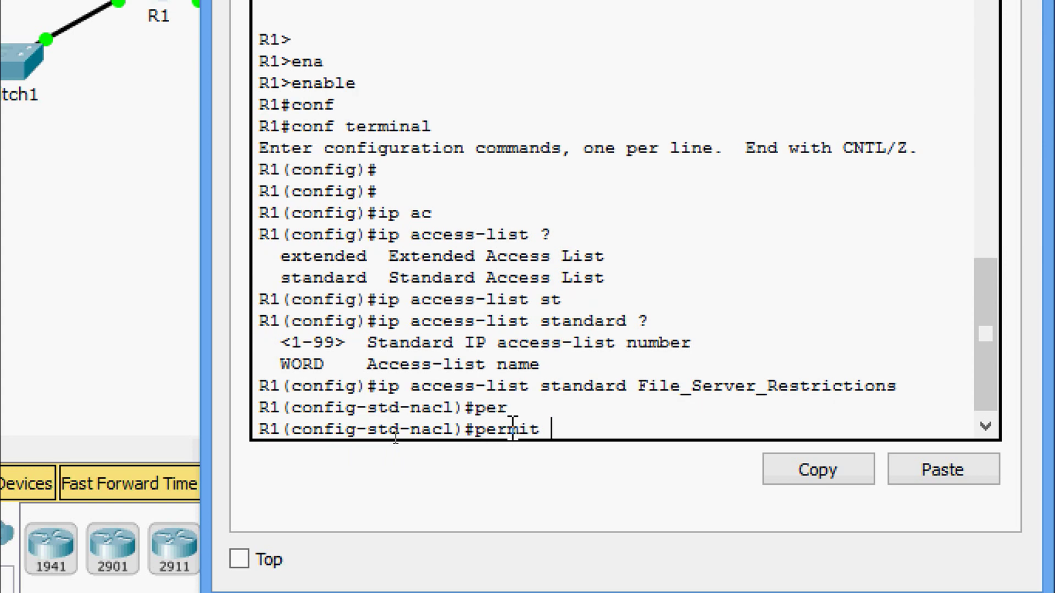
{"action": "type", "text": "ho"}
{"action": "key", "text": "Tab"}
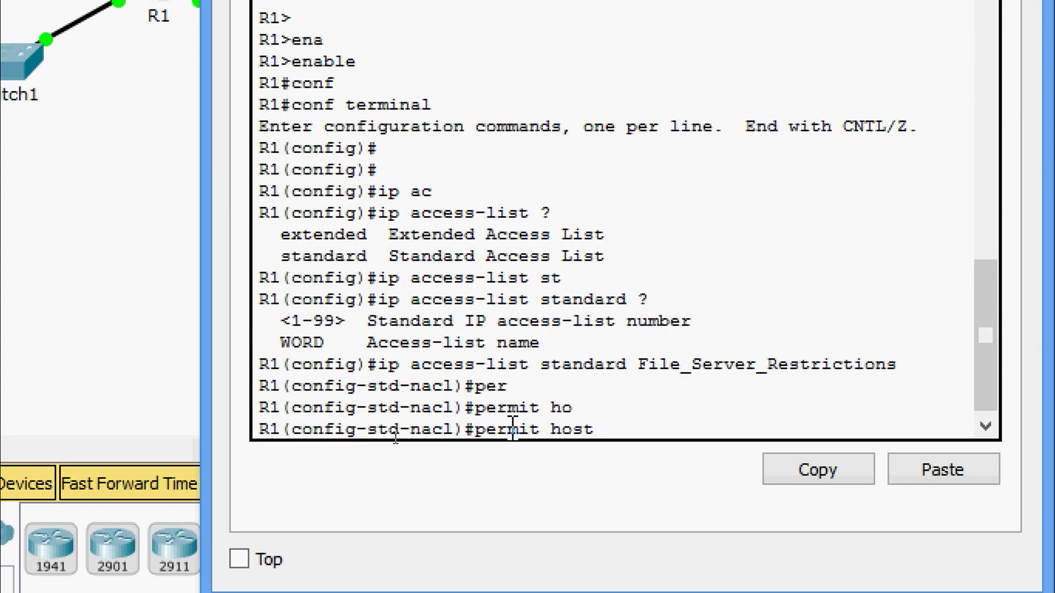
{"action": "type", "text": "192.168.20"}
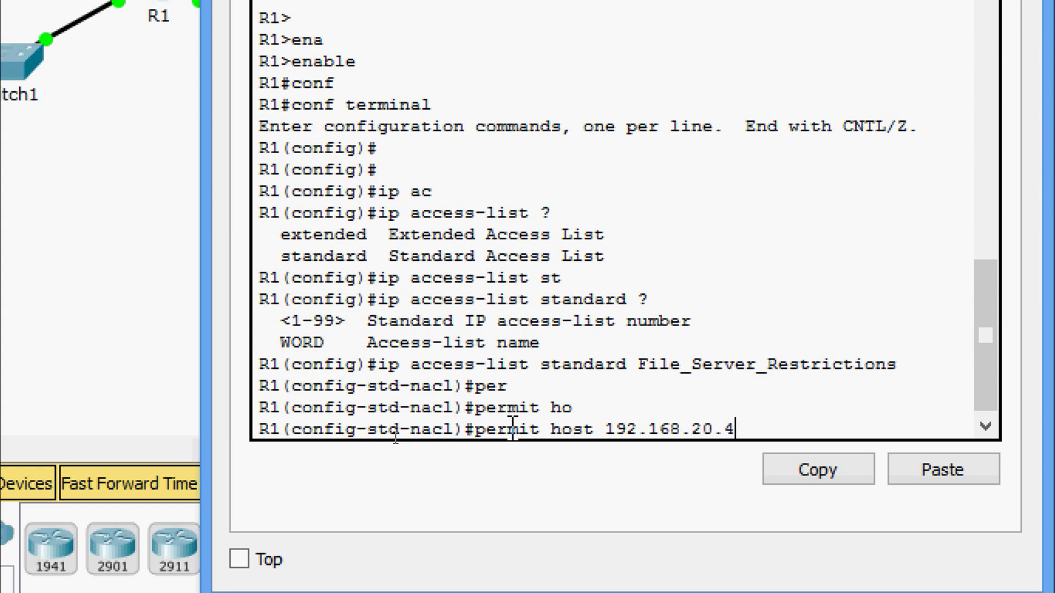
{"action": "type", "text": ".4"}
{"action": "key", "text": "Return"}
Add a deny any entry to the File_Server_Restrictions access list.
{"action": "type", "text": "den"}
{"action": "key", "text": "Tab"}
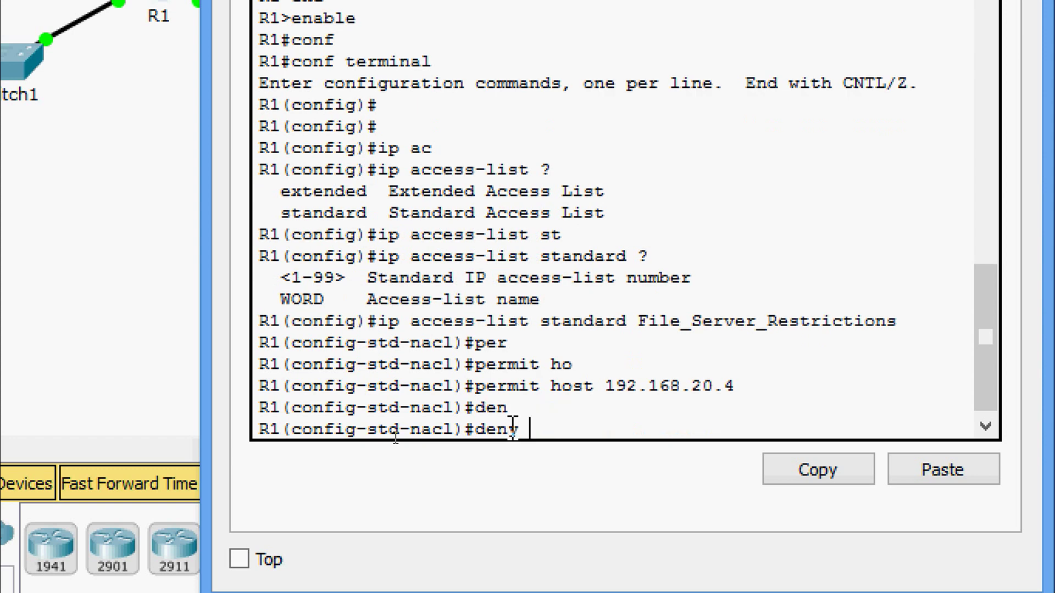
{"action": "key", "text": "Tab"}
{"action": "type", "text": "an"}
{"action": "key", "text": "Tab"}
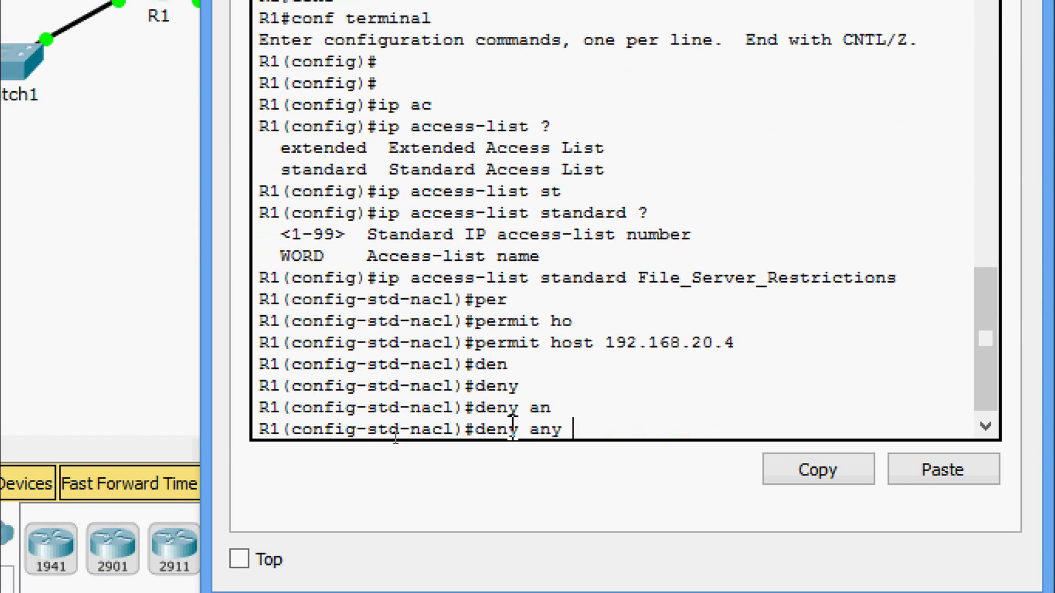
{"action": "key", "text": "Return"}
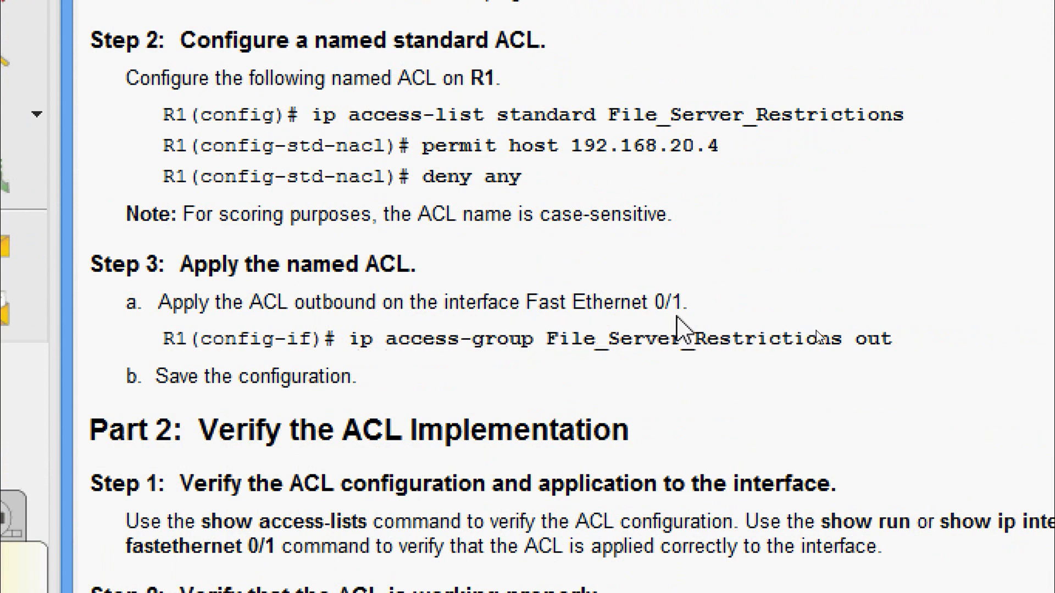
Review the Step 3 command ip access-group File_Server_Restrictions out and locate R1's link toward the File Server in the topology.
{"action": "left_click_drag", "start_coordinate": [352, 338], "coordinate": [907, 339]}
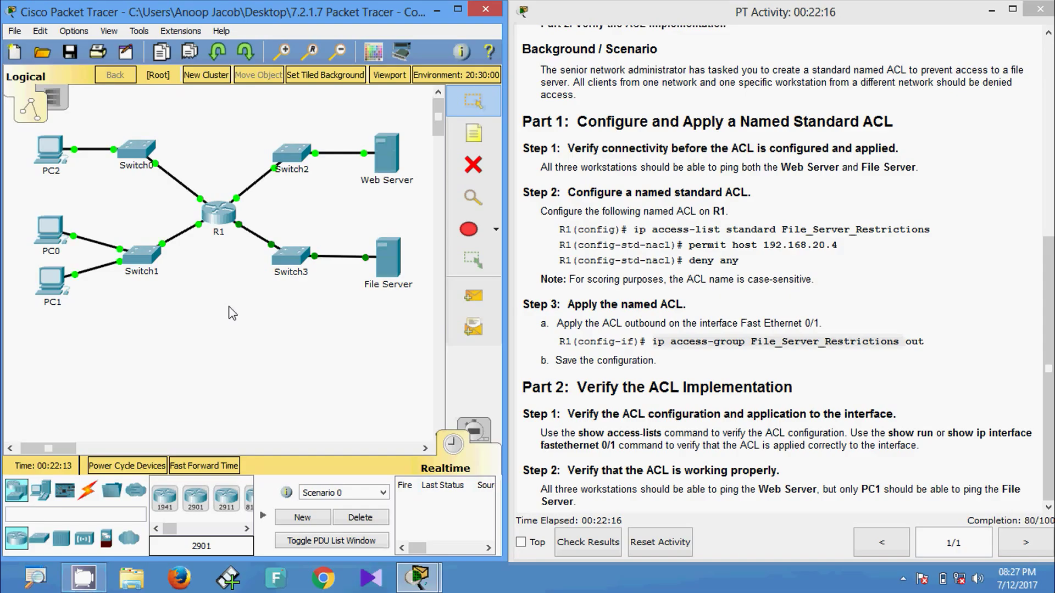
{"action": "left_click", "coordinate": [229, 308]}
{"action": "left_click_drag", "start_coordinate": [225, 262], "coordinate": [246, 330]}
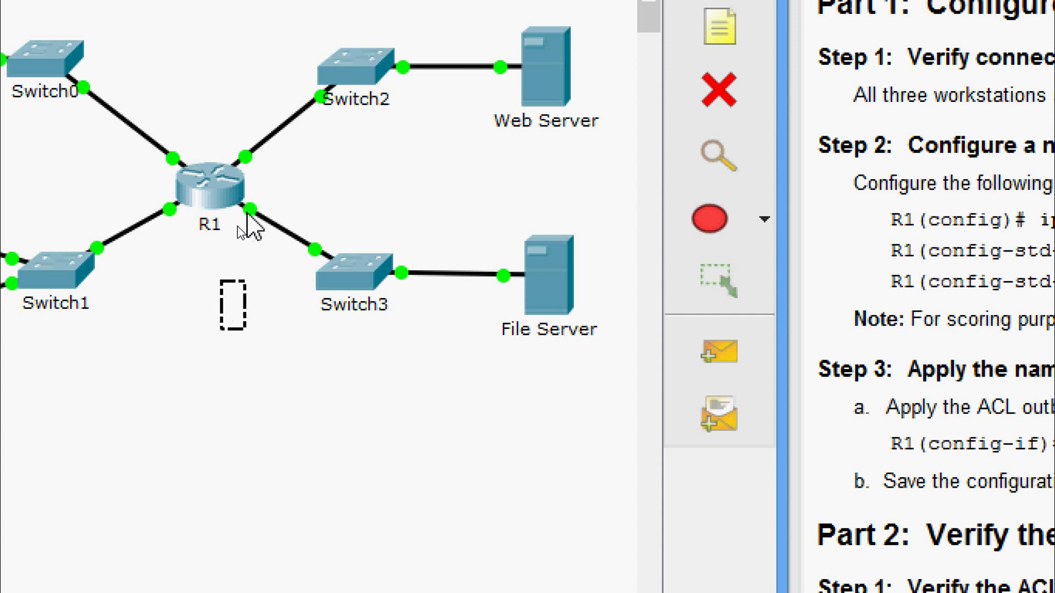
Open R1's command line and enter interface configuration mode for fastEthernet 0/1.
{"action": "mouse_move", "coordinate": [246, 211]}
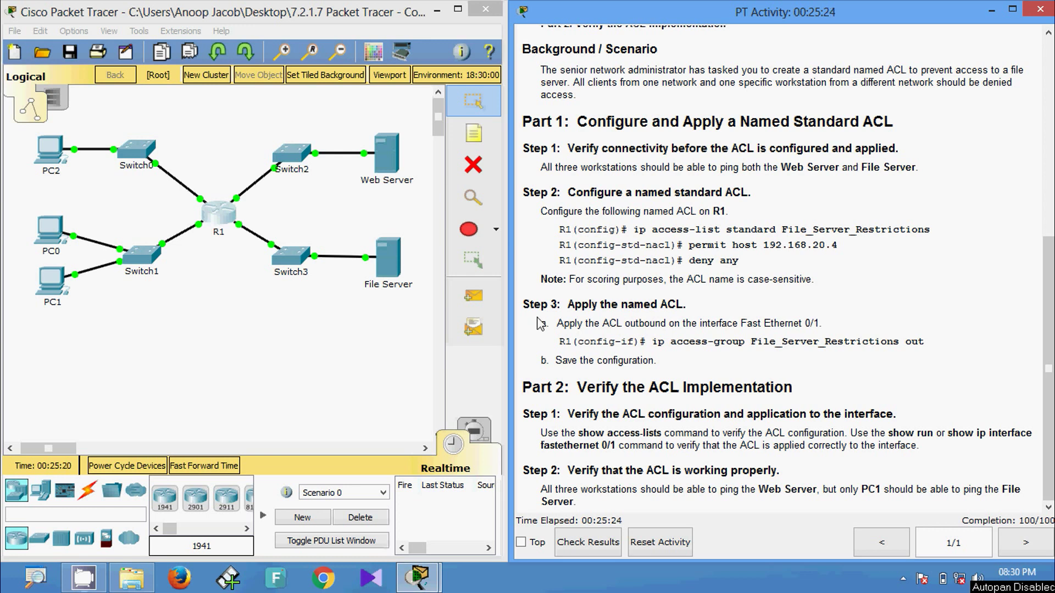
{"action": "left_click", "coordinate": [230, 228]}
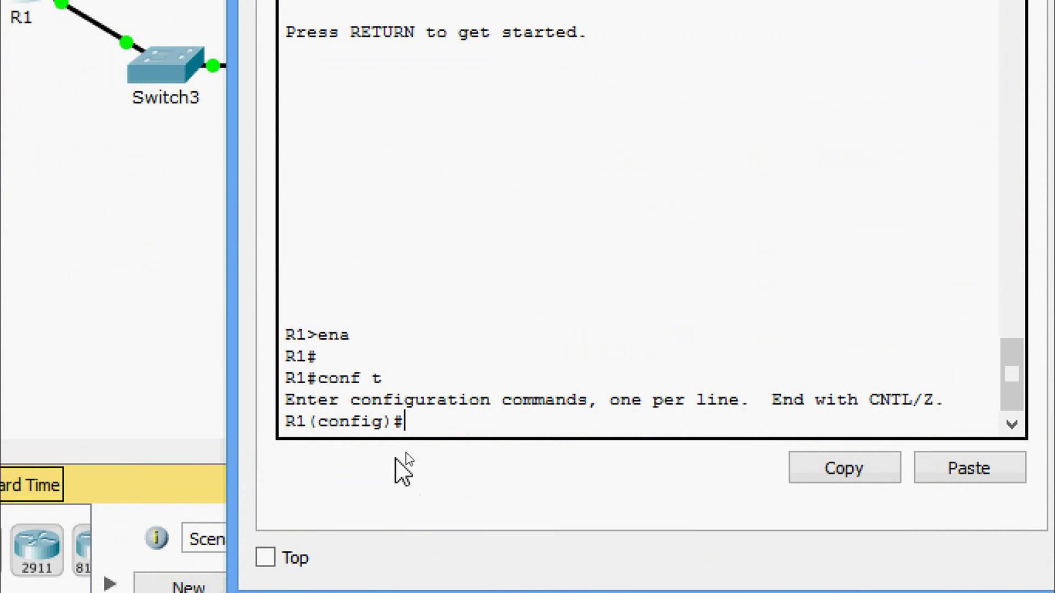
{"action": "type", "text": "inter"}
{"action": "key", "text": "Tab"}
{"action": "type", "text": "f"}
{"action": "key", "text": "Tab"}
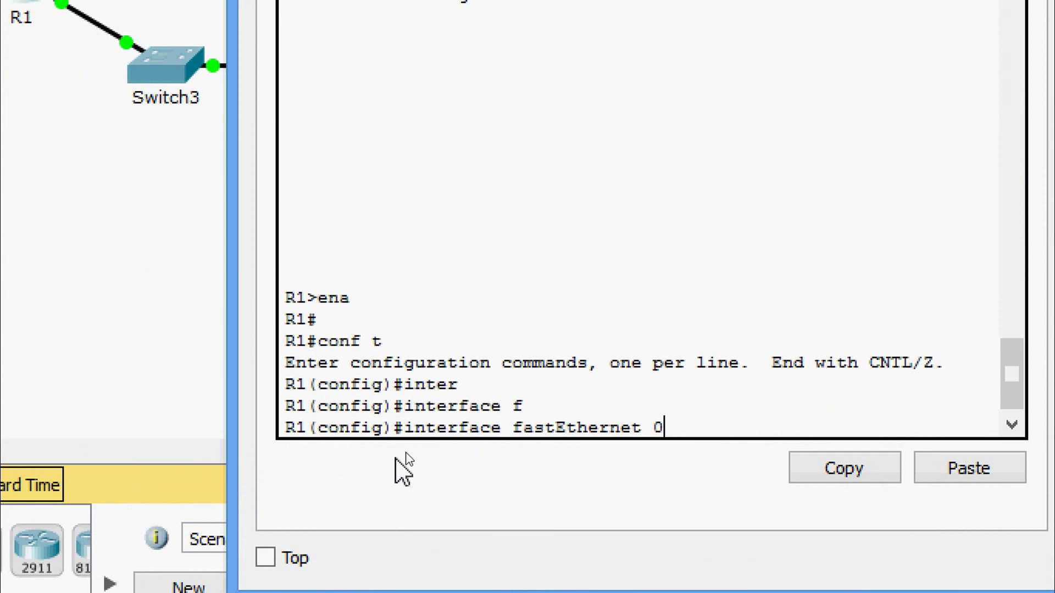
{"action": "type", "text": "0/1"}
{"action": "key", "text": "Return"}
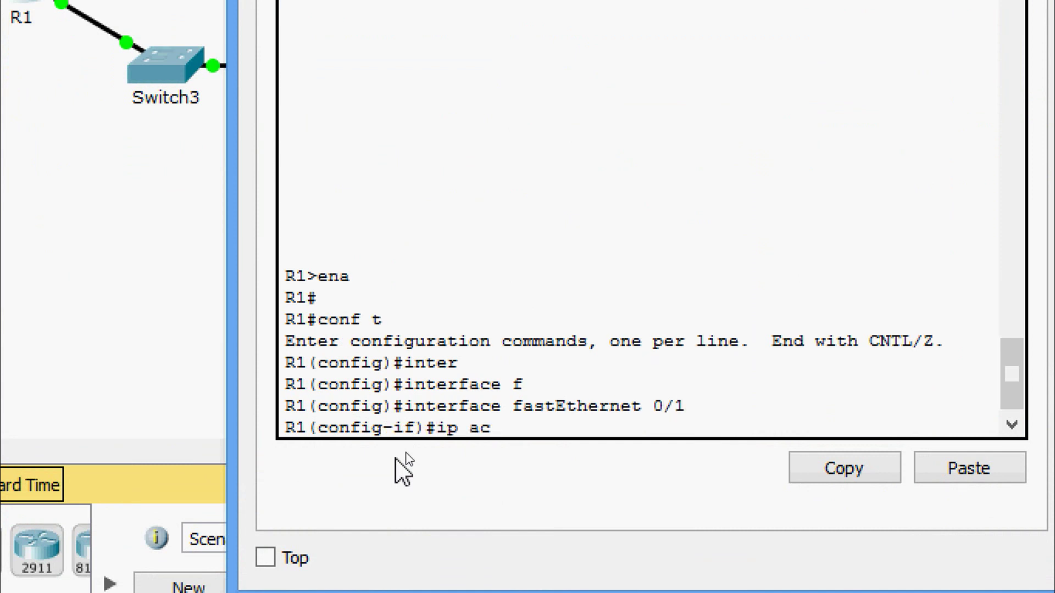
Apply the File_Server_Restrictions access group outbound on the interface, consulting the command help for the direction options.
{"action": "key", "text": "Tab"}
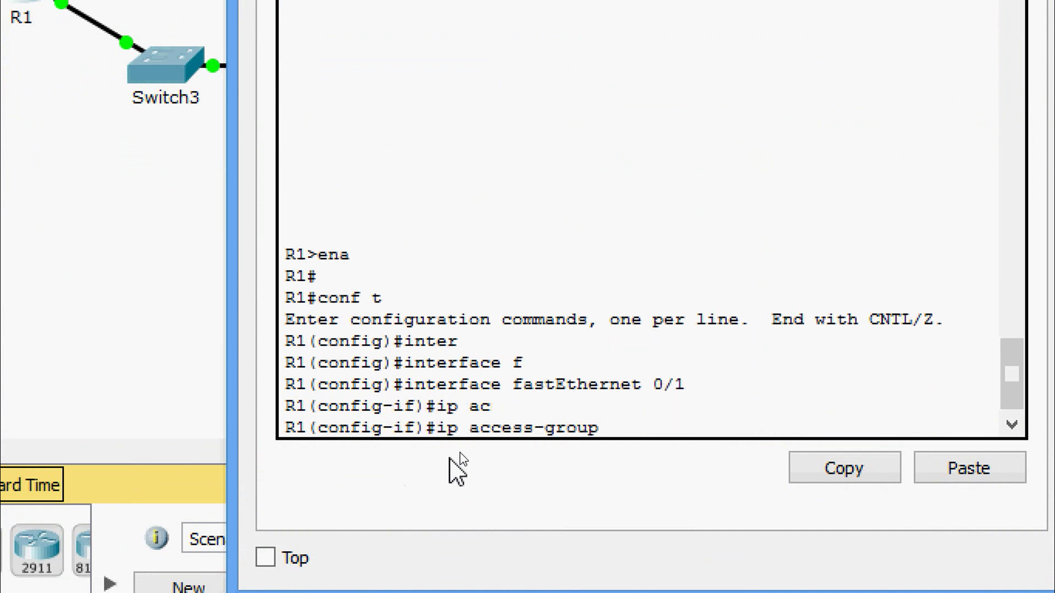
{"action": "right_click", "coordinate": [629, 431]}
{"action": "left_click", "coordinate": [663, 486]}
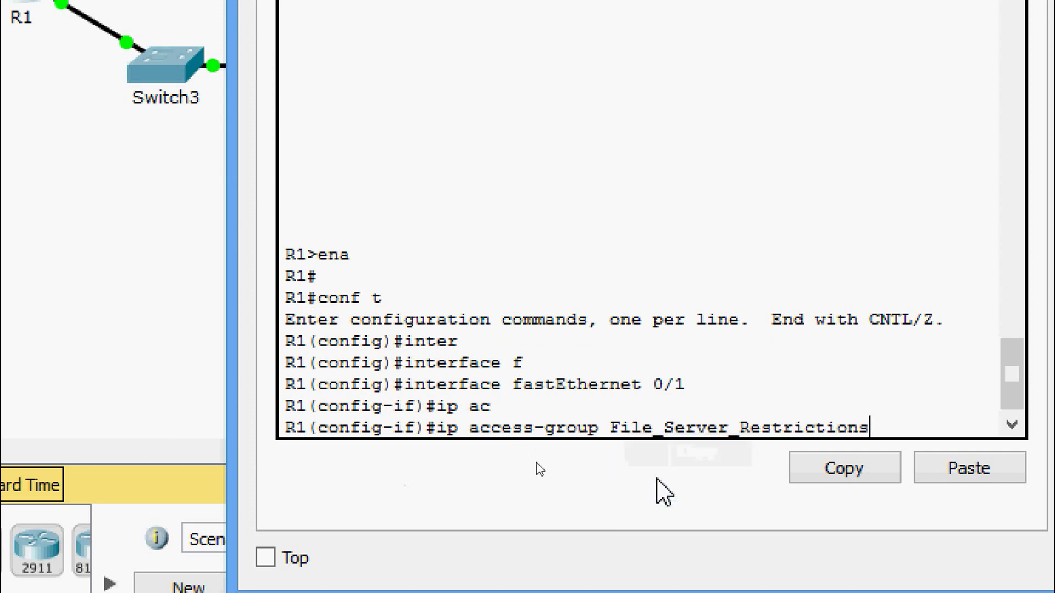
{"action": "type", "text": "?"}
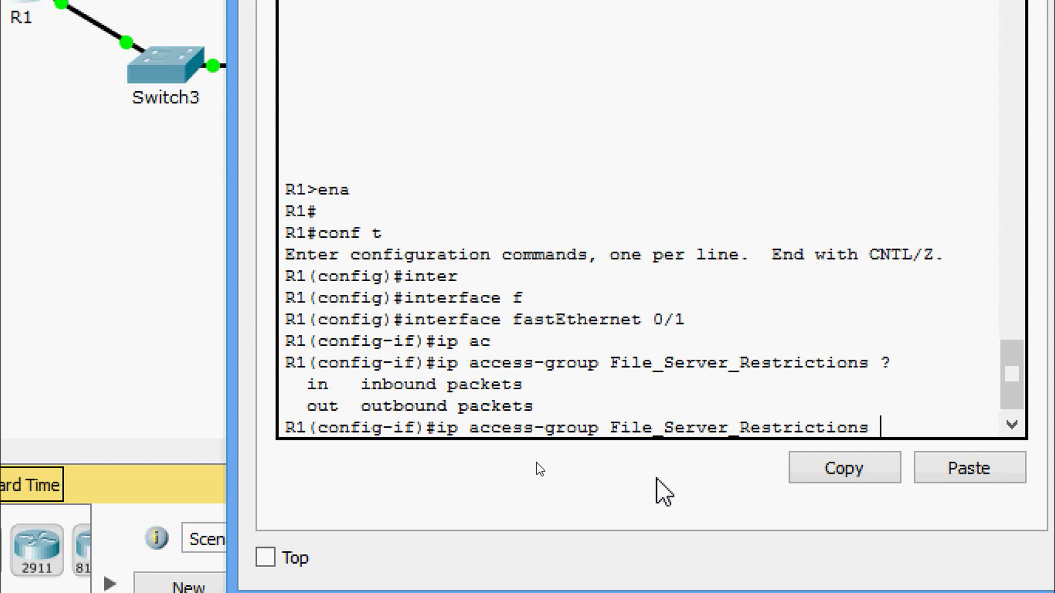
{"action": "type", "text": "ou"}
{"action": "key", "text": "Tab"}
{"action": "key", "text": "Return"}
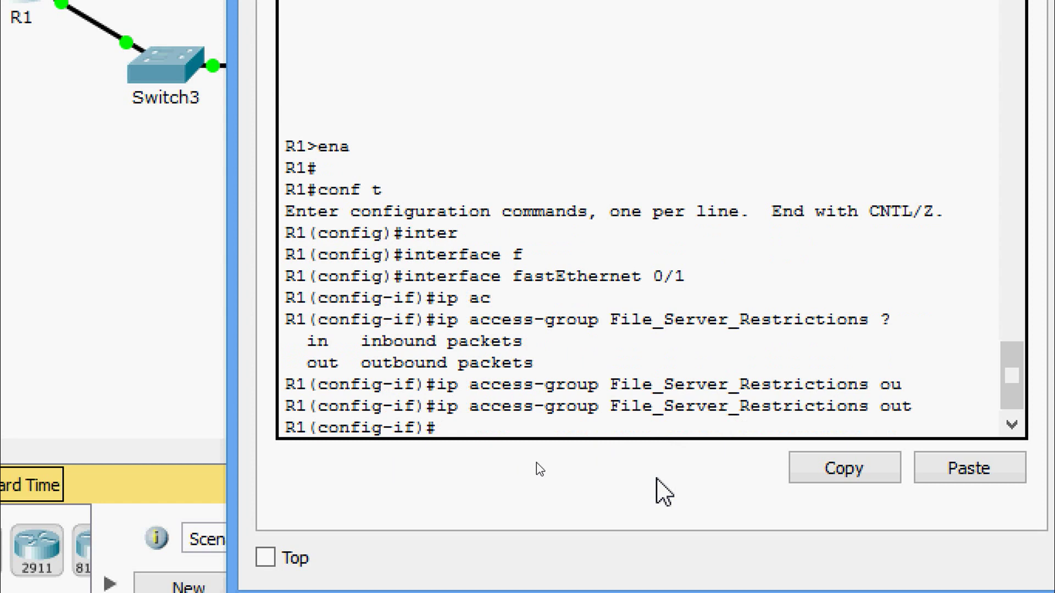
Leave configuration mode and save R1's running-config to startup-config, accepting the default destination filename.
{"action": "key", "text": "ctrl+z"}
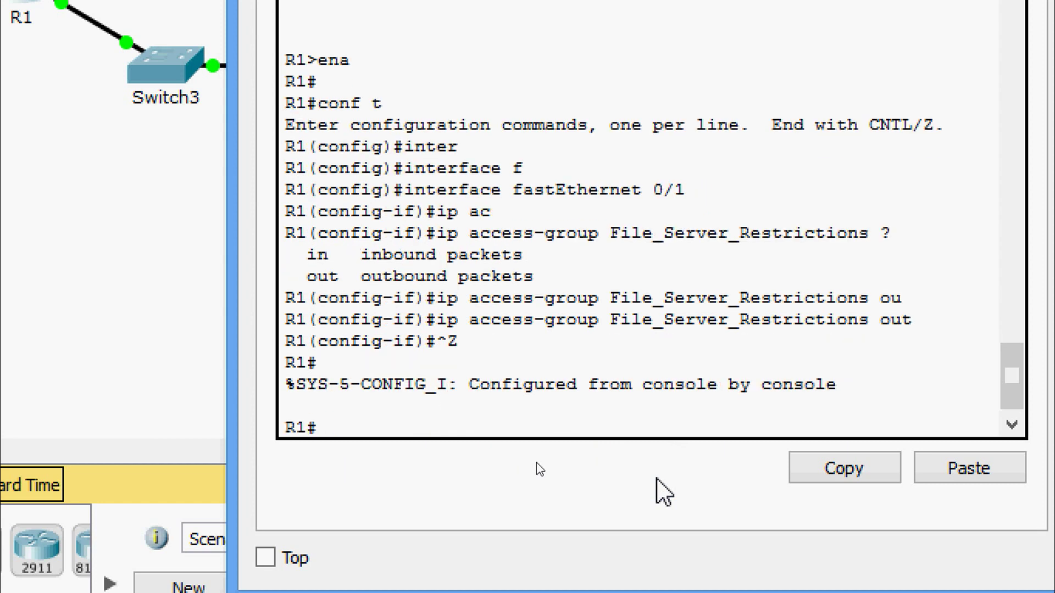
{"action": "type", "text": "cop"}
{"action": "key", "text": "Tab"}
{"action": "type", "text": "r"}
{"action": "key", "text": "Tab"}
{"action": "type", "text": "s"}
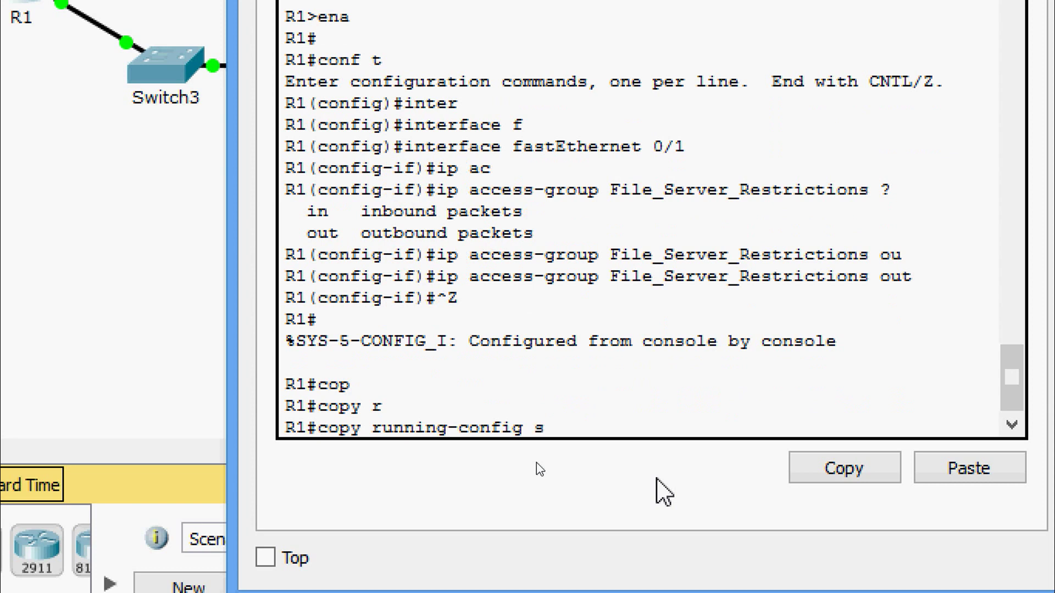
{"action": "type", "text": "t"}
{"action": "key", "text": "Tab"}
{"action": "key", "text": "Return"}
{"action": "key", "text": "Return"}
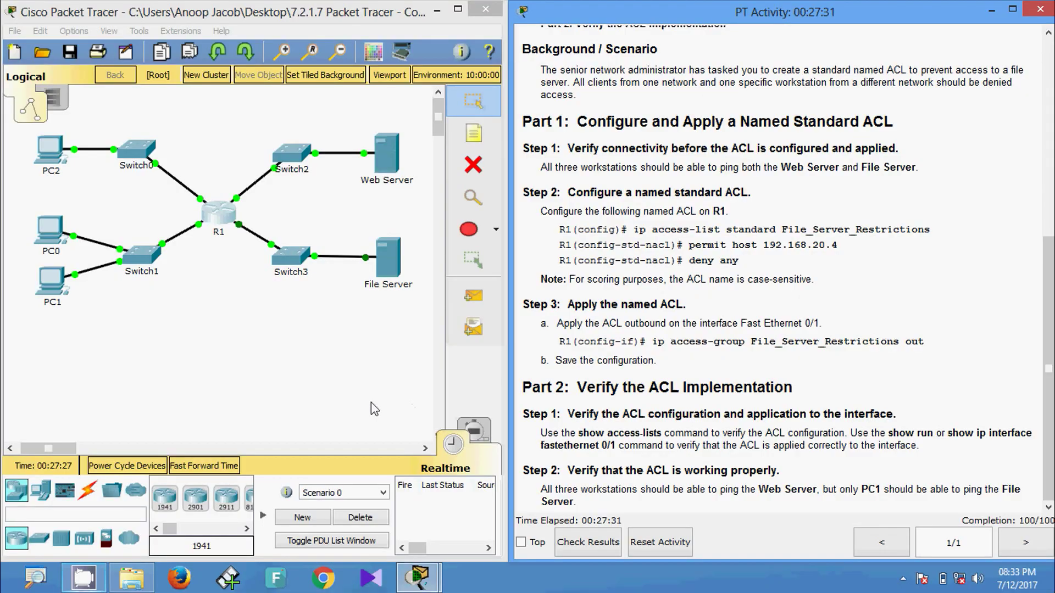
Run show access-lists on R1 and check the File_Server_Restrictions entries.
{"action": "left_click", "coordinate": [200, 225]}
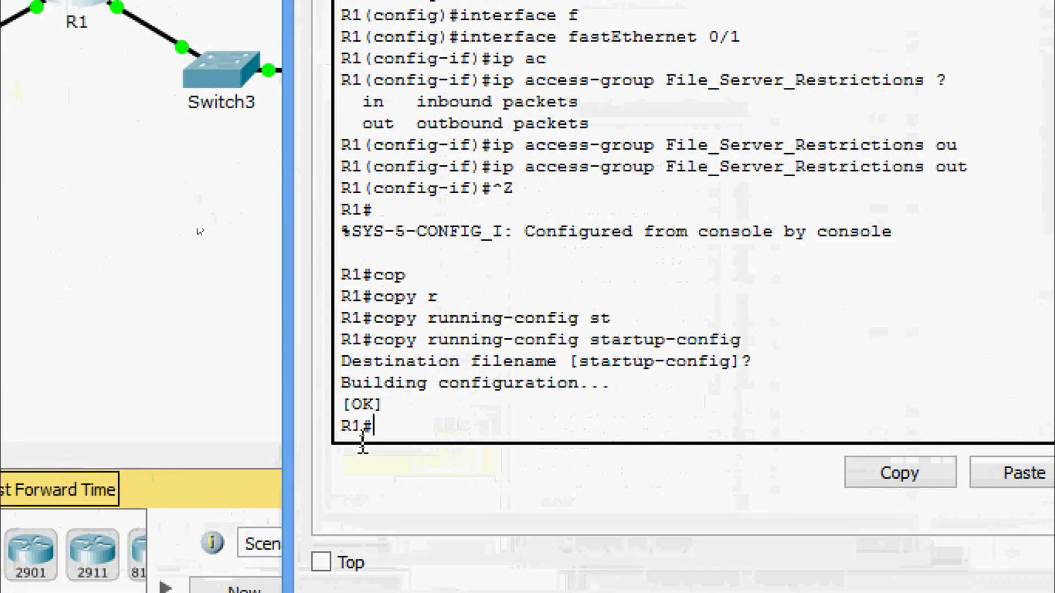
{"action": "type", "text": "sh"}
{"action": "key", "text": "Tab"}
{"action": "type", "text": "ac"}
{"action": "key", "text": "Tab"}
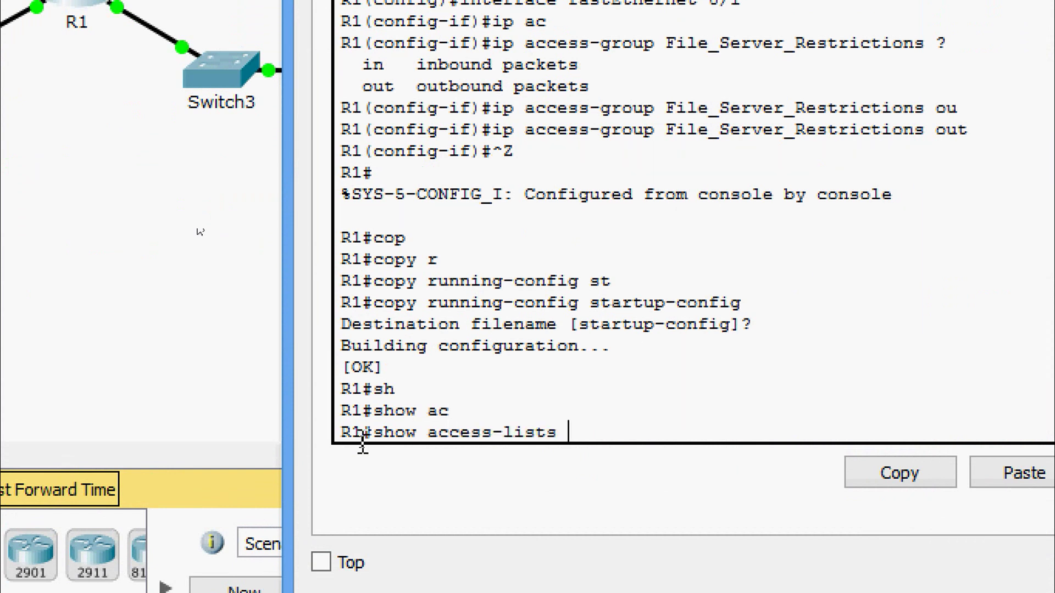
{"action": "key", "text": "Return"}
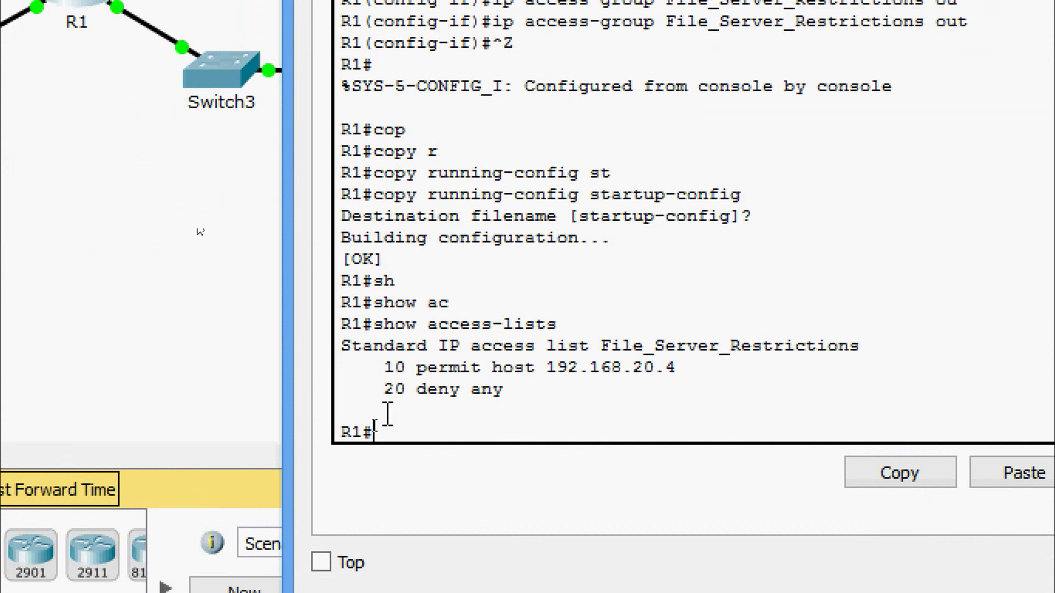
{"action": "left_click_drag", "start_coordinate": [344, 352], "coordinate": [684, 381]}
{"action": "key", "text": "Return"}
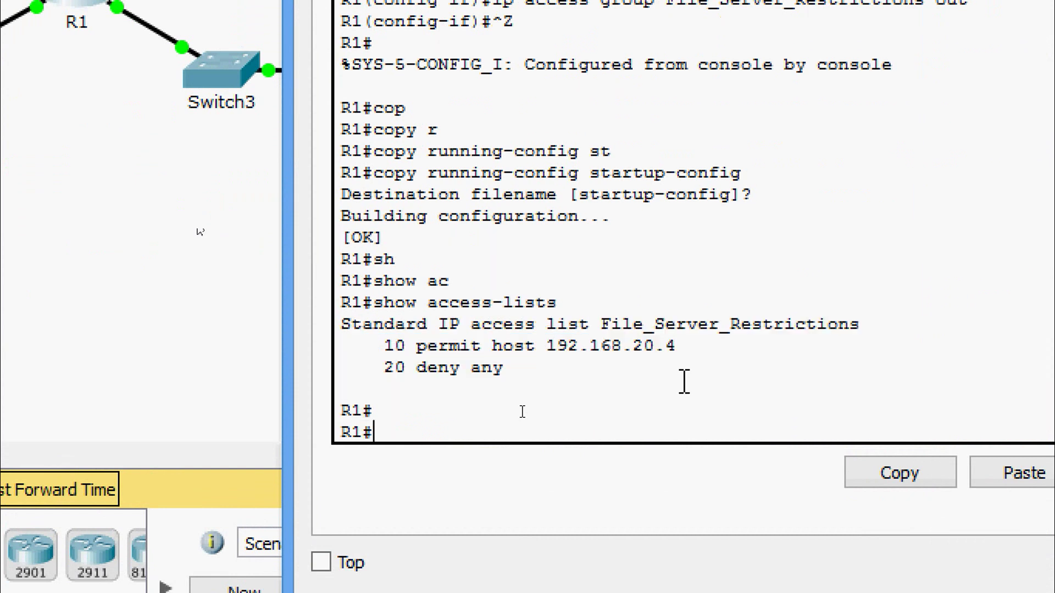
Display R1's running configuration and page through it to examine the File_Server_Restrictions access list section.
{"action": "type", "text": "sh"}
{"action": "key", "text": "Tab"}
{"action": "type", "text": "ru"}
{"action": "key", "text": "Tab"}
{"action": "key", "text": "Return"}
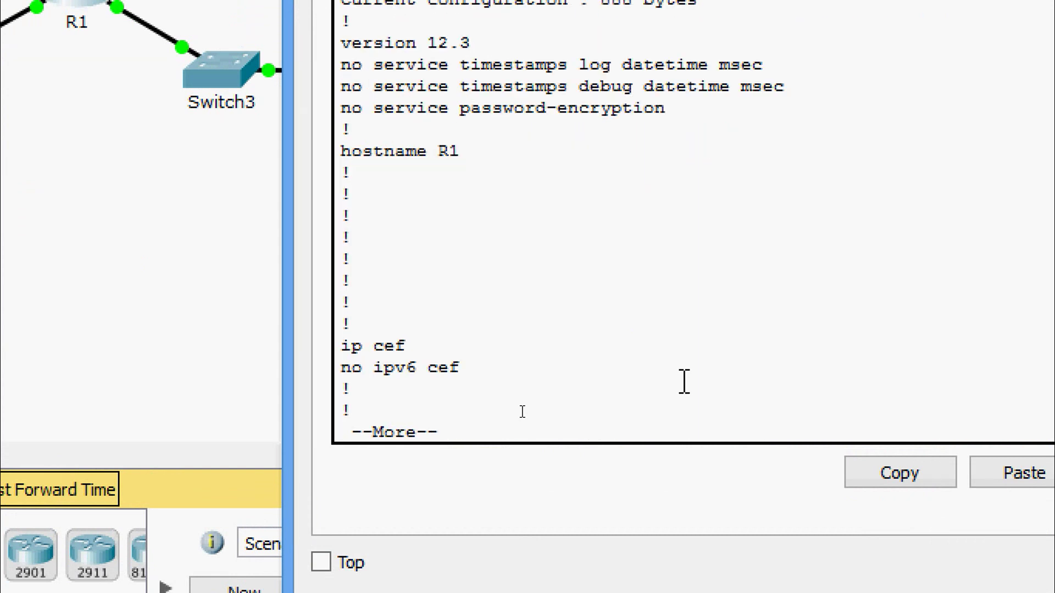
{"action": "key", "text": "Return"}
{"action": "key", "text": "Return"}
{"action": "key", "text": "Return"}
{"action": "key", "text": "Return"}
{"action": "key", "text": "Return"}
{"action": "key", "text": "Return"}
{"action": "key", "text": "Return"}
{"action": "key", "text": "Return"}
{"action": "key", "text": "Return"}
{"action": "key", "text": "Return"}
{"action": "key", "text": "Return"}
{"action": "key", "text": "Return"}
{"action": "key", "text": "Return"}
{"action": "key", "text": "Return"}
{"action": "key", "text": "Return"}
{"action": "key", "text": "Return"}
{"action": "key", "text": "Return"}
{"action": "key", "text": "Return"}
{"action": "key", "text": "Return"}
{"action": "key", "text": "Return"}
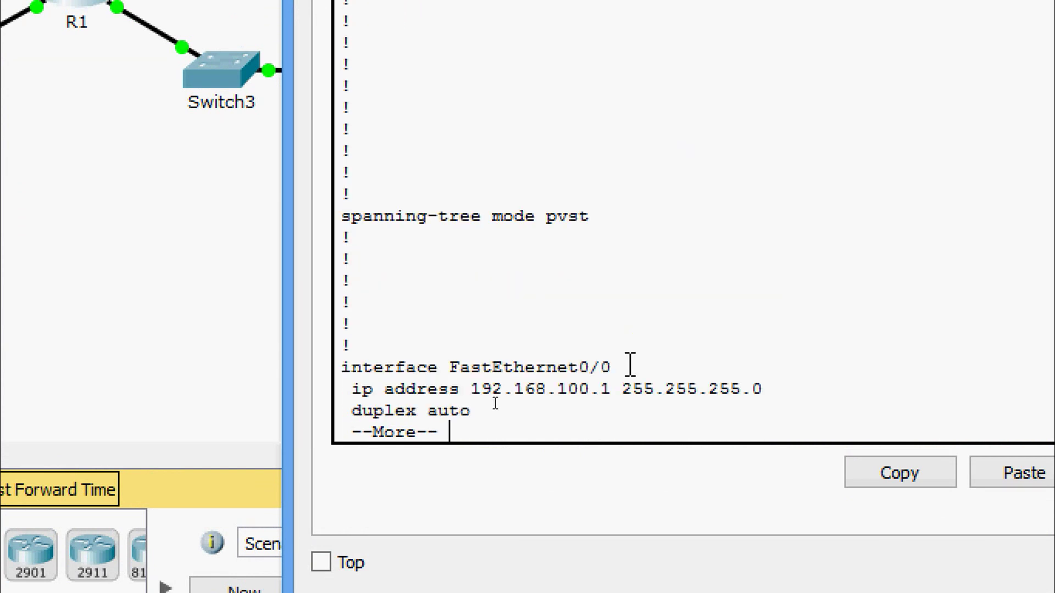
{"action": "key", "text": "Return"}
{"action": "key", "text": "Return"}
{"action": "key", "text": "Return"}
{"action": "key", "text": "Return"}
{"action": "key", "text": "Return"}
{"action": "key", "text": "Return"}
{"action": "key", "text": "Return"}
{"action": "key", "text": "Return"}
{"action": "key", "text": "Return"}
{"action": "key", "text": "Return"}
{"action": "key", "text": "Return"}
{"action": "key", "text": "Return"}
{"action": "key", "text": "Return"}
{"action": "key", "text": "Return"}
{"action": "key", "text": "Return"}
{"action": "key", "text": "Return"}
{"action": "key", "text": "Return"}
{"action": "key", "text": "Return"}
{"action": "key", "text": "Return"}
{"action": "key", "text": "Return"}
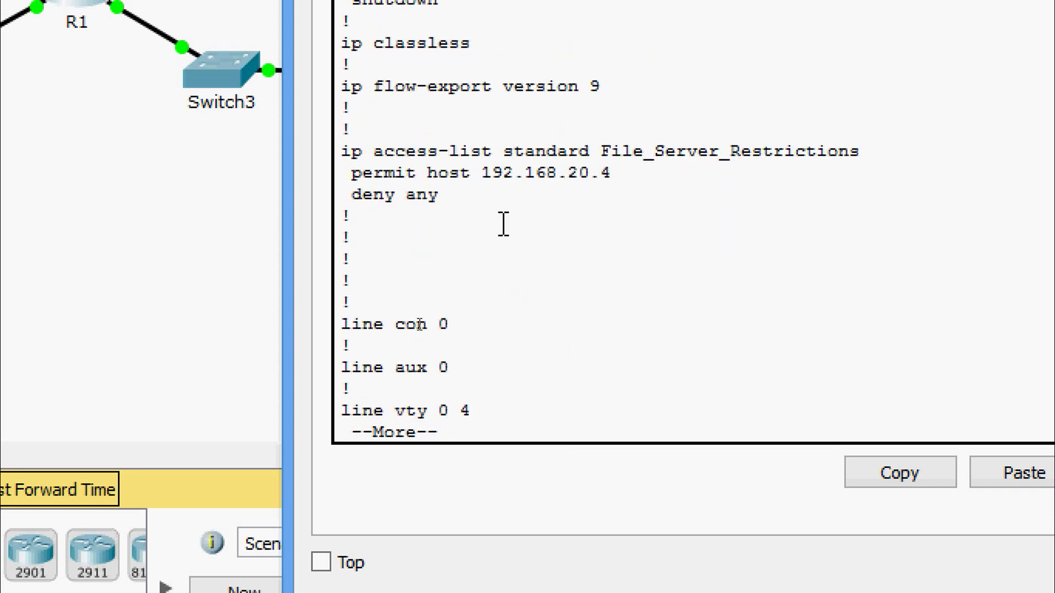
{"action": "left_click_drag", "start_coordinate": [448, 188], "coordinate": [341, 154]}
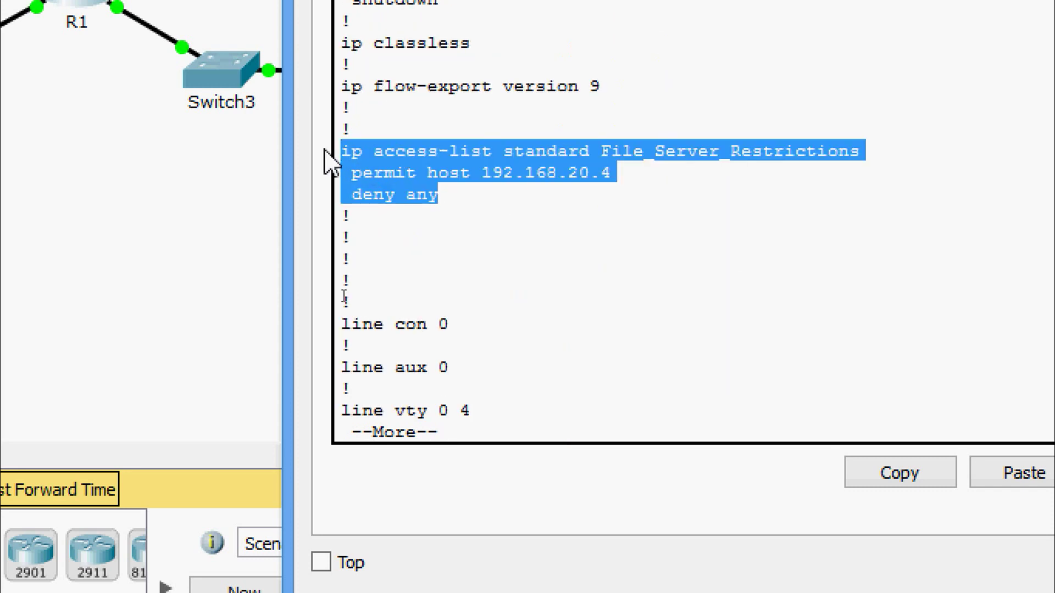
{"action": "left_click", "coordinate": [488, 212]}
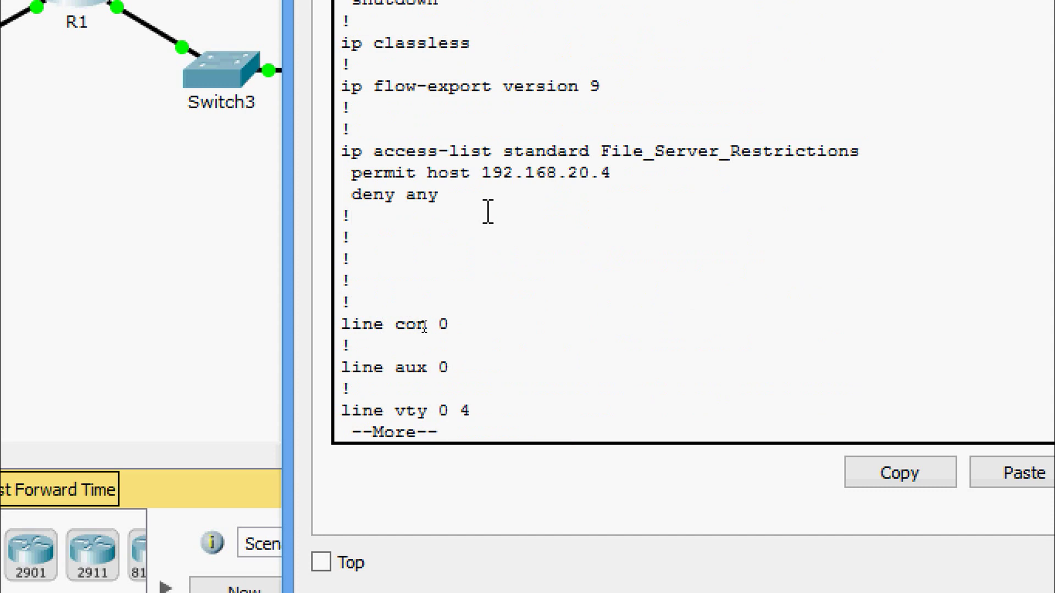
{"action": "key", "text": "q"}
{"action": "key", "text": "Return"}
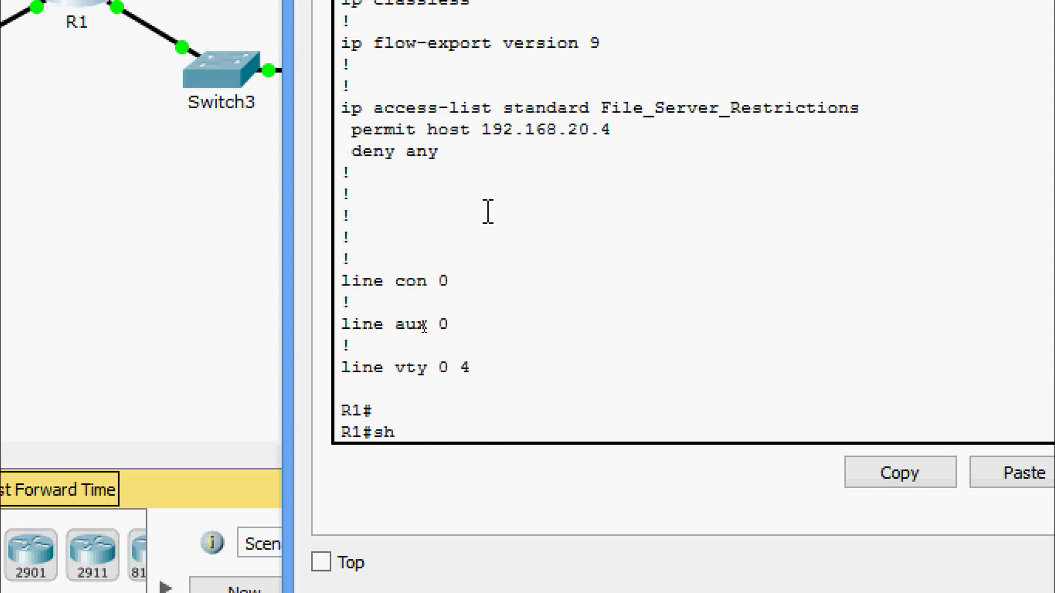
Run show ip interface fastEthernet 0/1 on R1 and examine the outgoing and inbound access list lines.
{"action": "type", "text": "sh"}
{"action": "key", "text": "Tab"}
{"action": "type", "text": "ip inter"}
{"action": "key", "text": "Tab"}
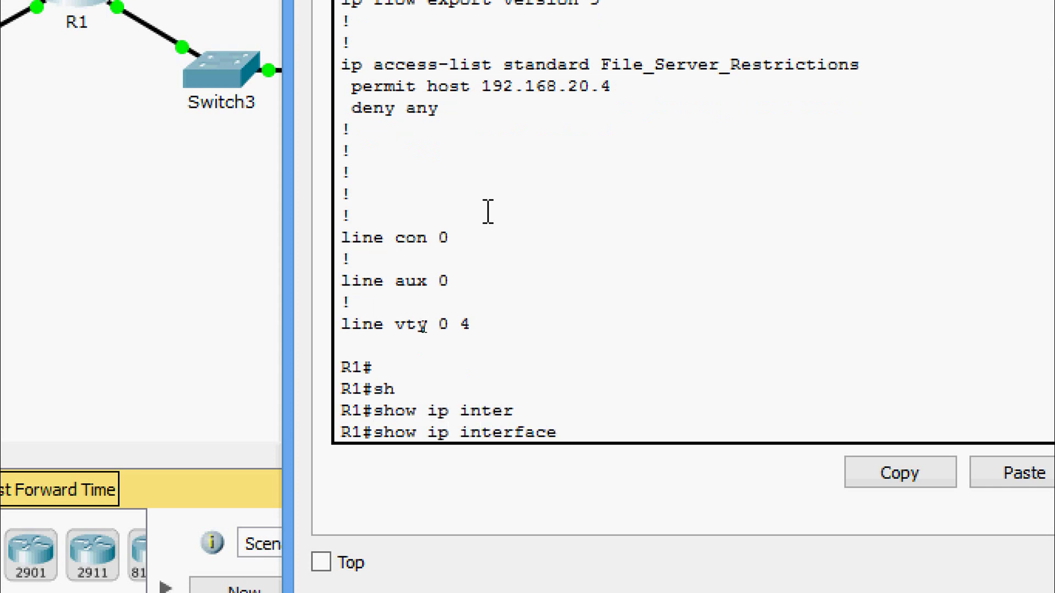
{"action": "type", "text": "f"}
{"action": "key", "text": "Tab"}
{"action": "type", "text": "0/1"}
{"action": "key", "text": "Return"}
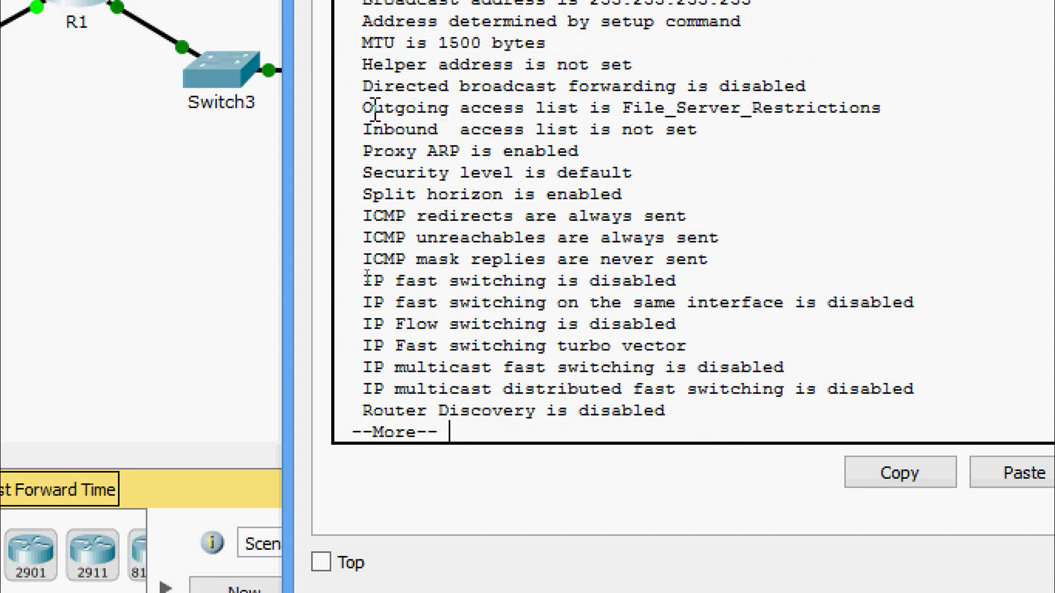
{"action": "left_click_drag", "start_coordinate": [363, 108], "coordinate": [905, 131]}
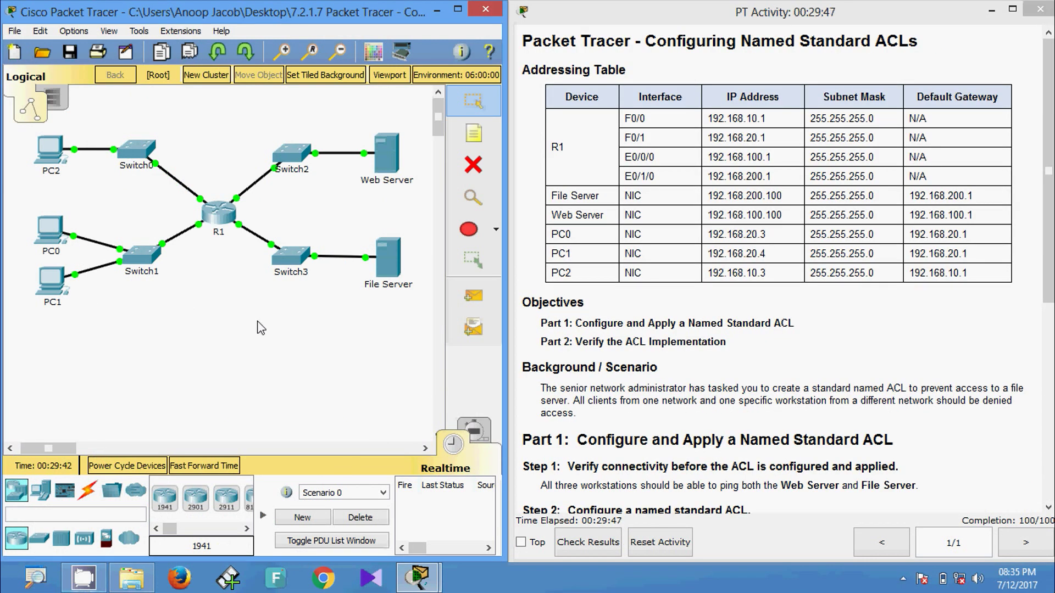
Look up the Web Server's IP address in its IP configuration, copy it, and close the device window.
{"action": "left_click", "coordinate": [386, 155]}
{"action": "left_click", "coordinate": [396, 231]}
{"action": "left_click_drag", "start_coordinate": [430, 266], "coordinate": [509, 266]}
{"action": "right_click", "coordinate": [506, 270]}
{"action": "left_click", "coordinate": [528, 274]}
{"action": "left_click", "coordinate": [841, 113]}
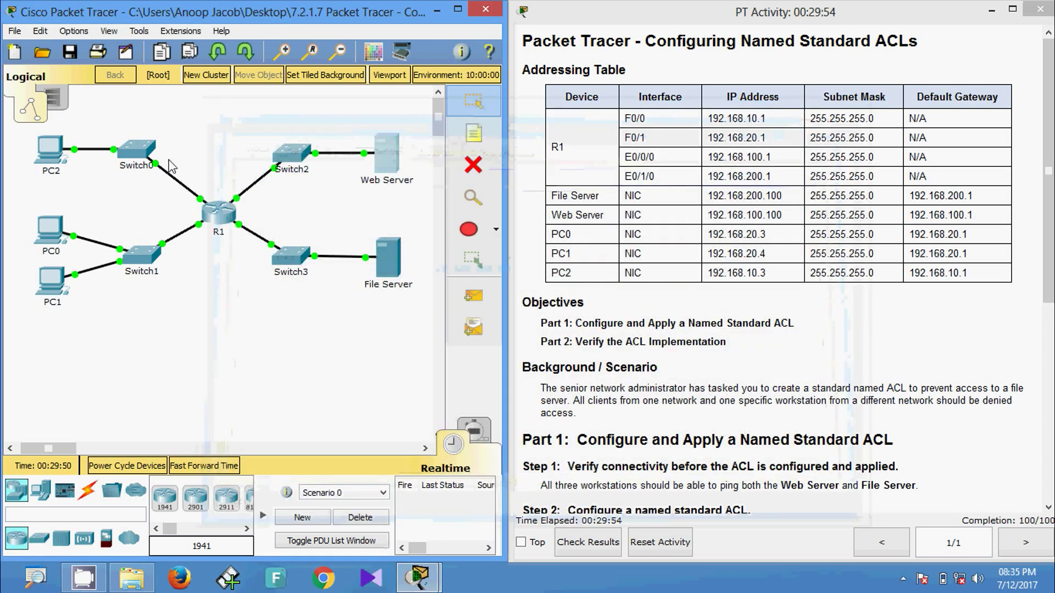
Ping the Web Server at 192.168.100.100 from PC2's command prompt.
{"action": "left_click", "coordinate": [50, 149]}
{"action": "left_click", "coordinate": [644, 231]}
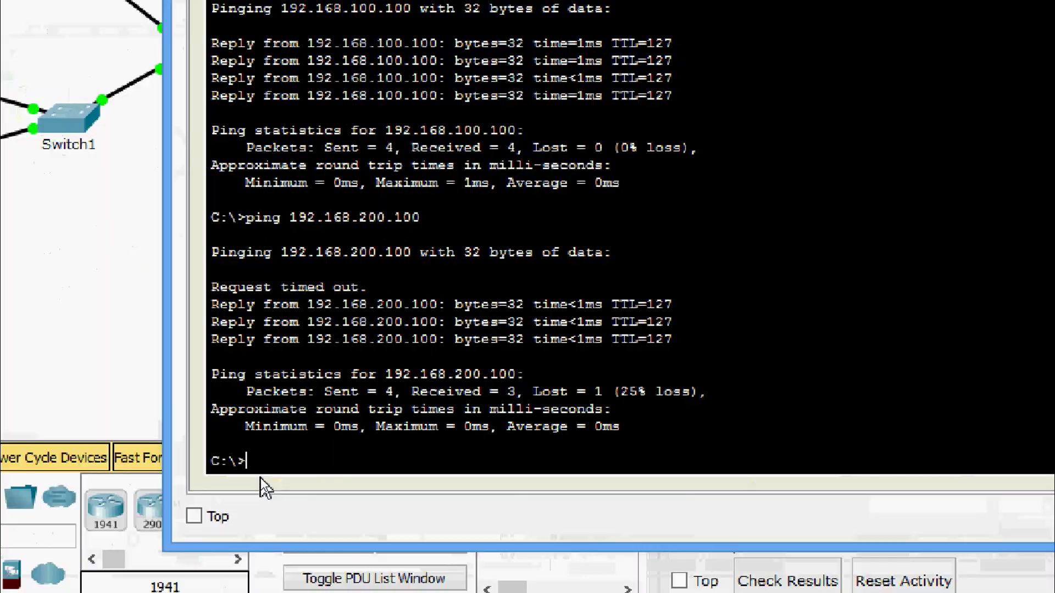
{"action": "key", "text": "Up"}
{"action": "key", "text": "Up"}
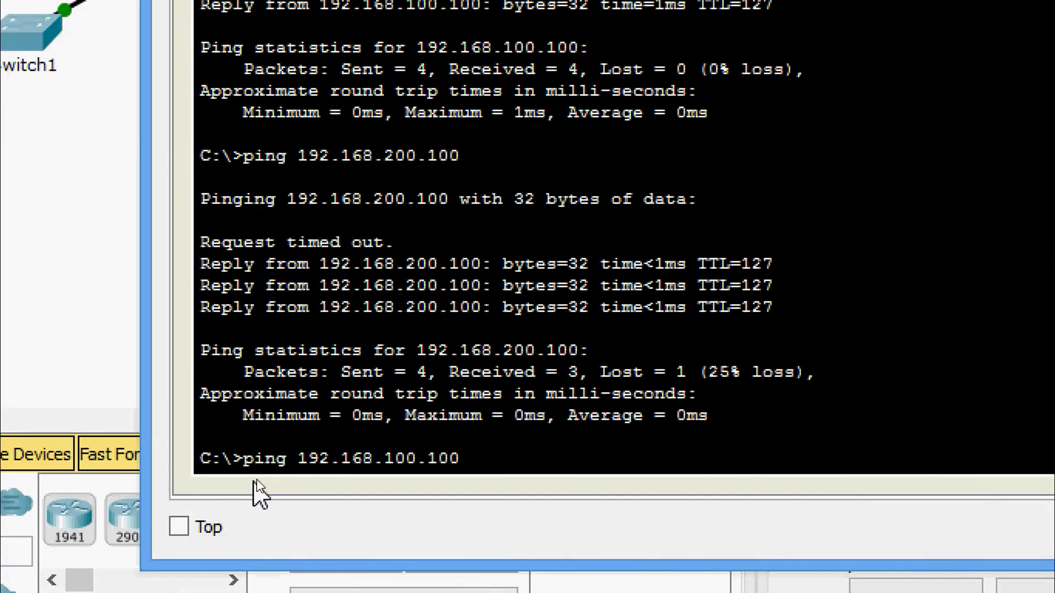
{"action": "key", "text": "Return"}
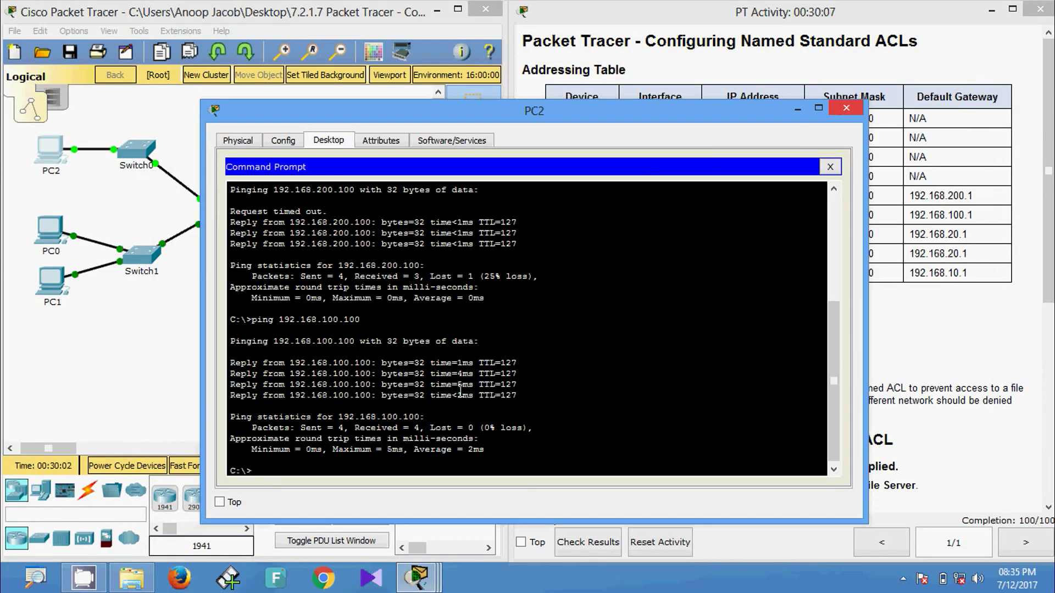
Ping the File Server at 192.168.200.100 from PC2, check the replies, and close PC2's window.
{"action": "left_click_drag", "start_coordinate": [400, 114], "coordinate": [538, 83]}
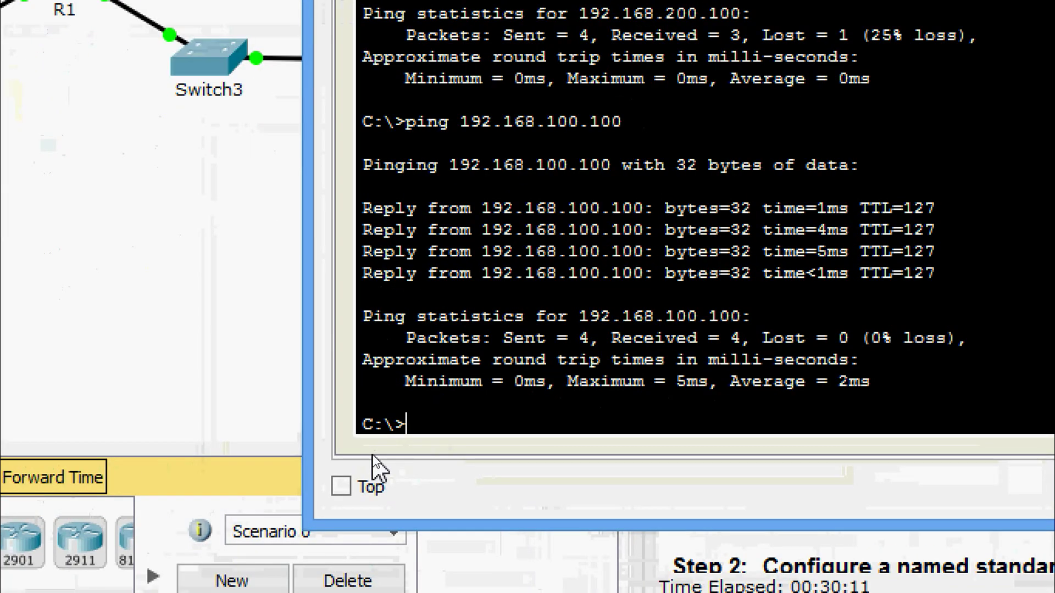
{"action": "key", "text": "Up"}
{"action": "key", "text": "Up"}
{"action": "key", "text": "Return"}
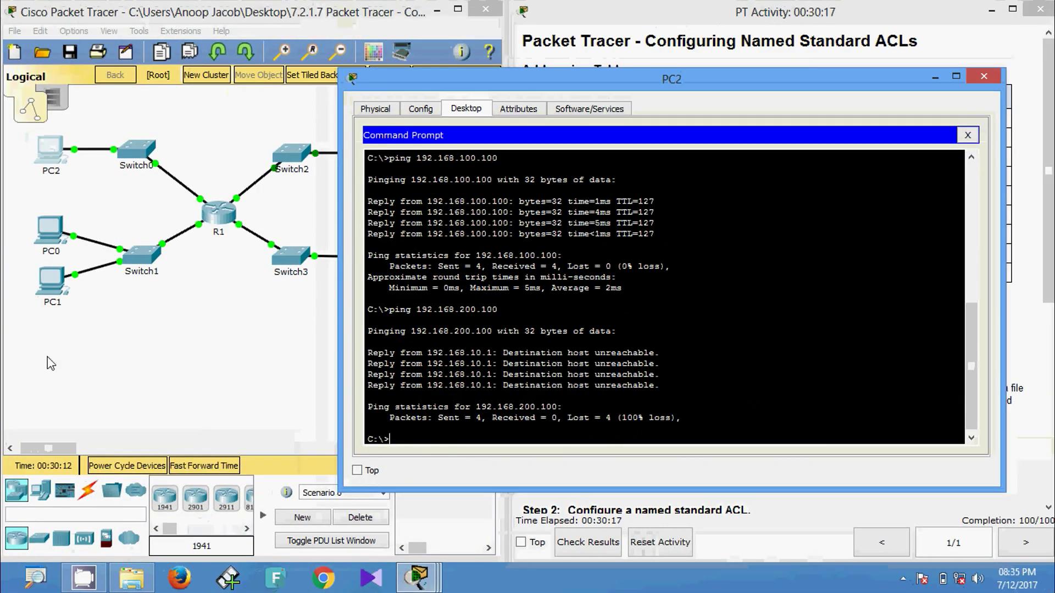
{"action": "left_click_drag", "start_coordinate": [376, 88], "coordinate": [358, 49]}
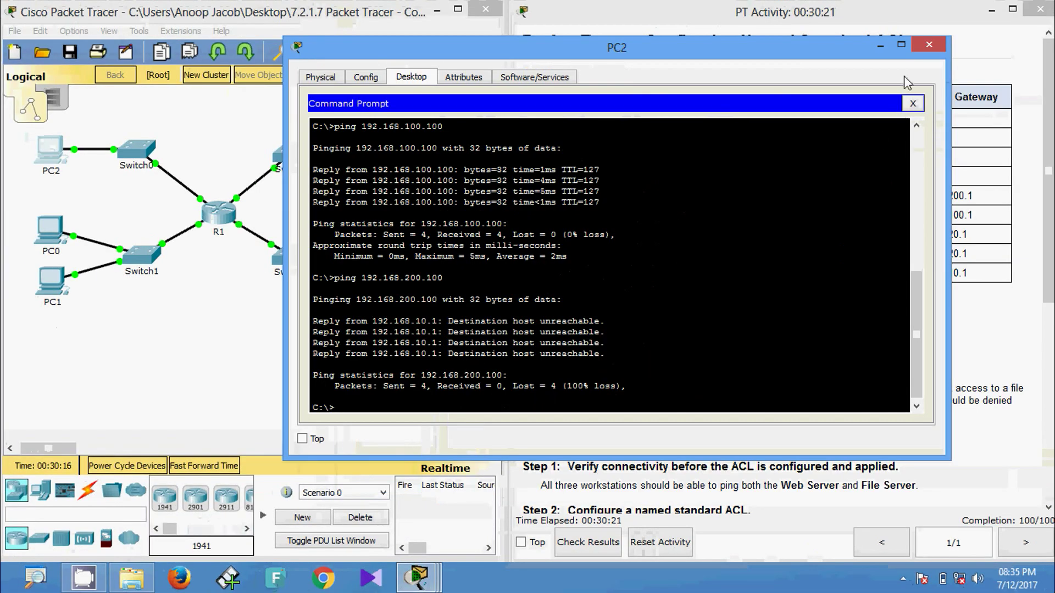
{"action": "left_click", "coordinate": [928, 44]}
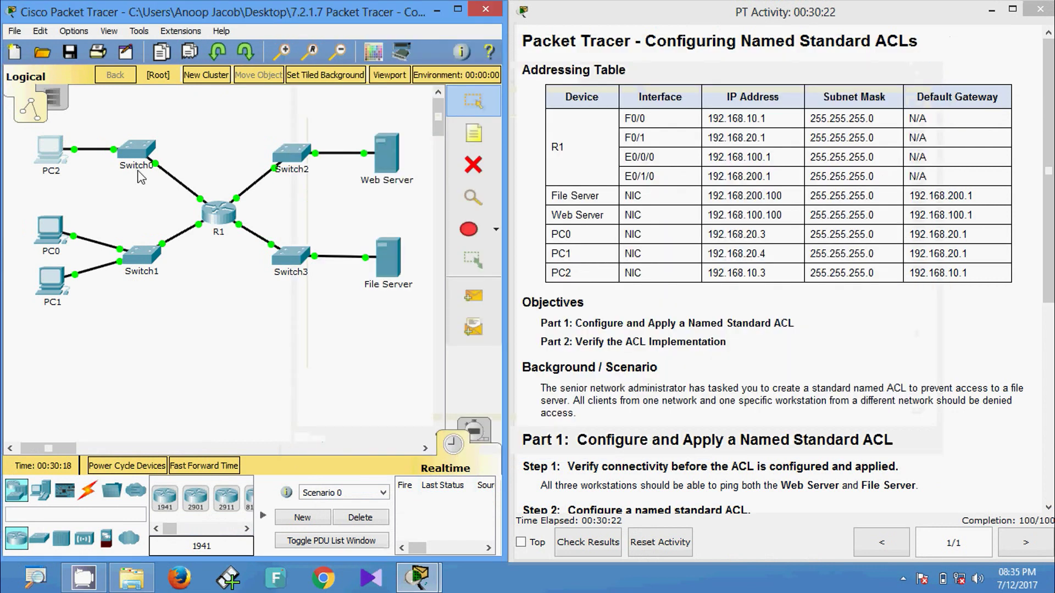
Ping the Web Server at 192.168.100.100 from PC0's command prompt.
{"action": "left_click", "coordinate": [49, 239]}
{"action": "left_click", "coordinate": [611, 228]}
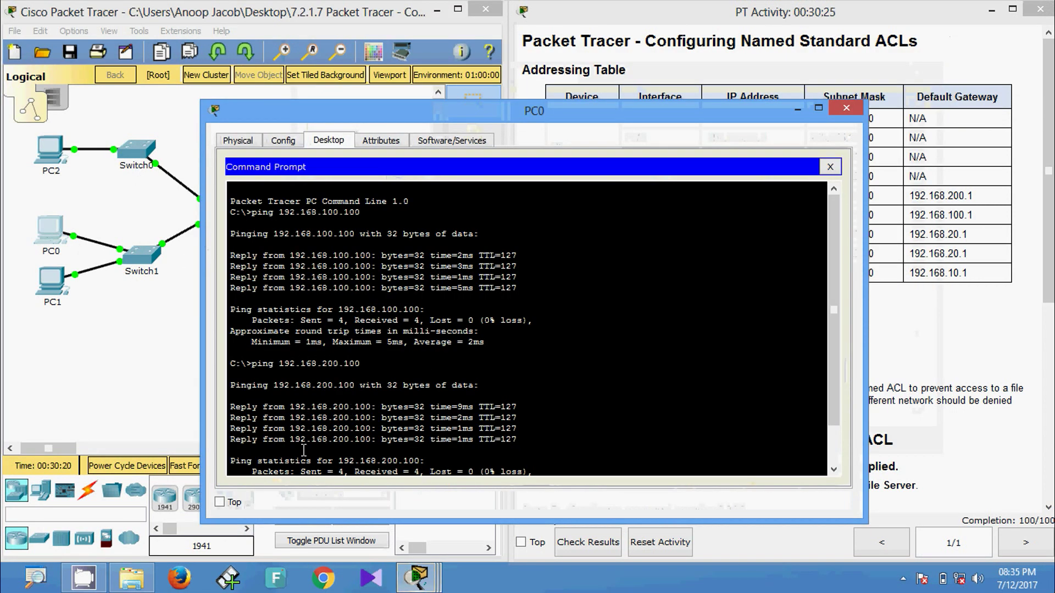
{"action": "scroll", "coordinate": [306, 442], "scroll_direction": "down", "scroll_amount": 2}
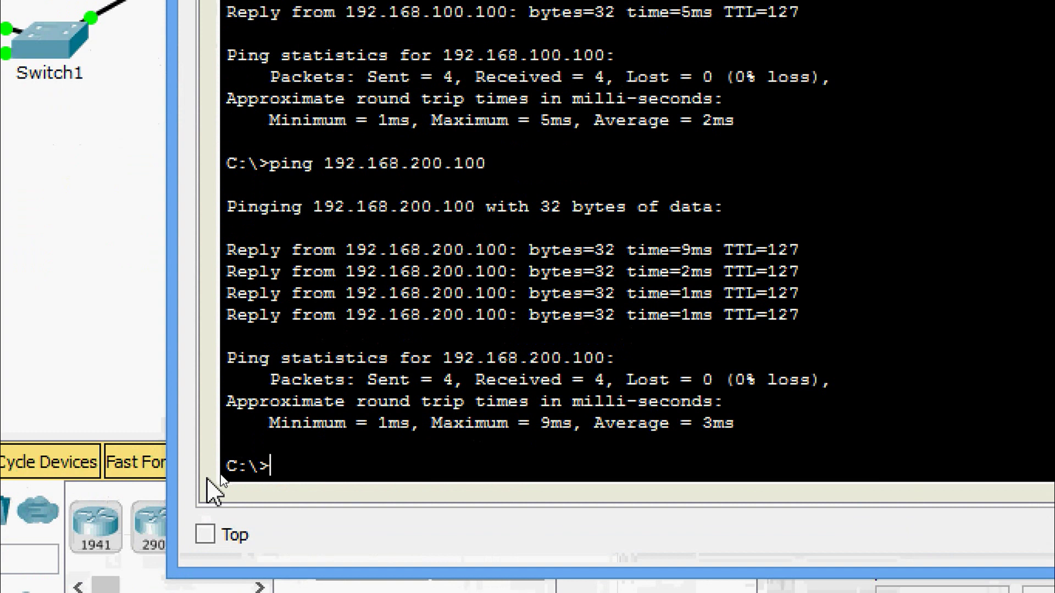
{"action": "key", "text": "Up"}
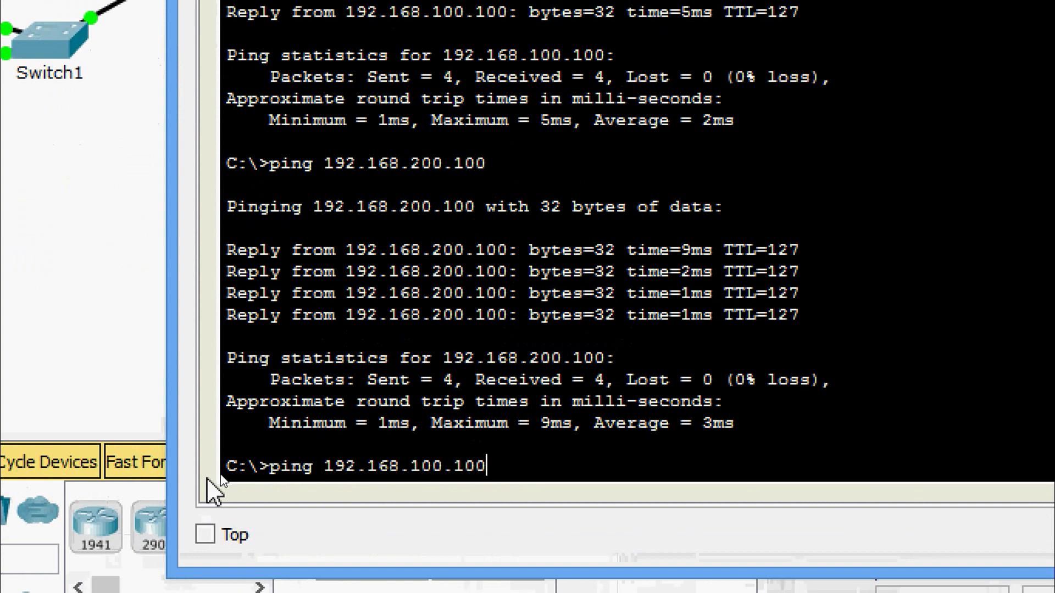
{"action": "key", "text": "Return"}
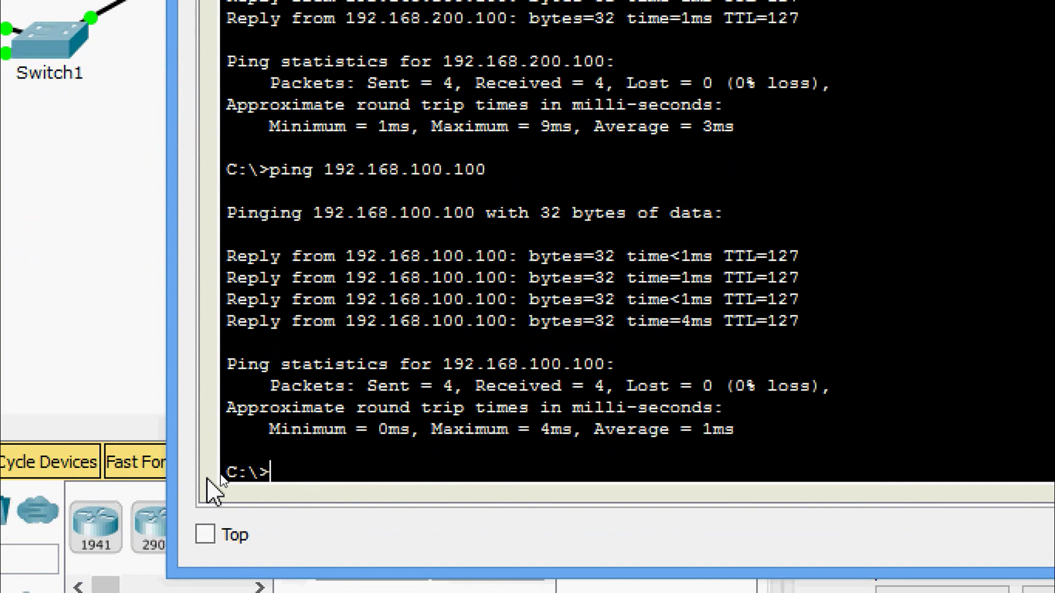
Ping the File Server at 192.168.200.100 from PC0, check the replies, and close PC0's window.
{"action": "key", "text": "Up"}
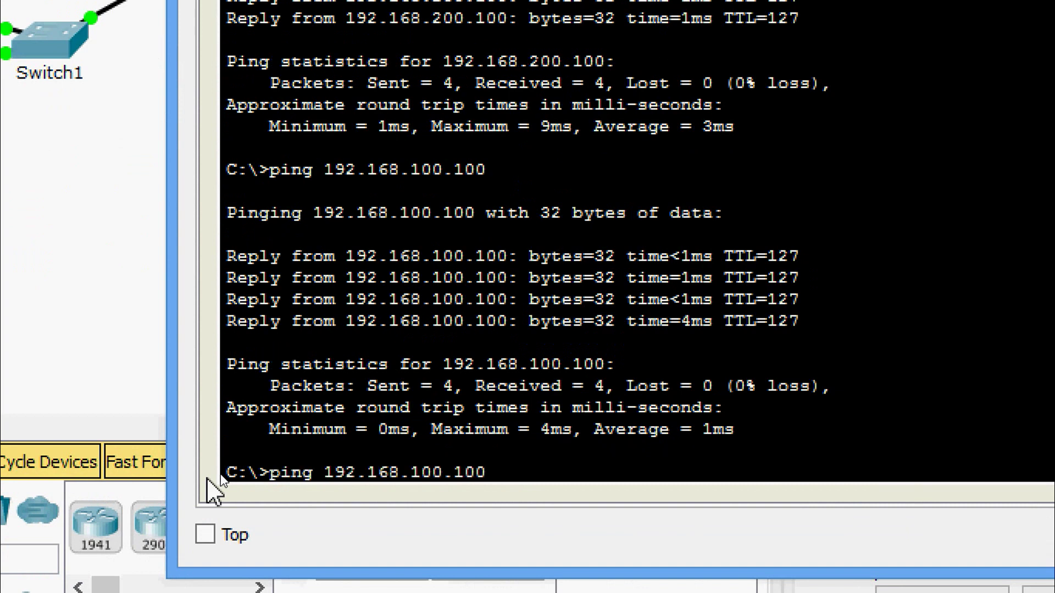
{"action": "key", "text": "Up"}
{"action": "key", "text": "Return"}
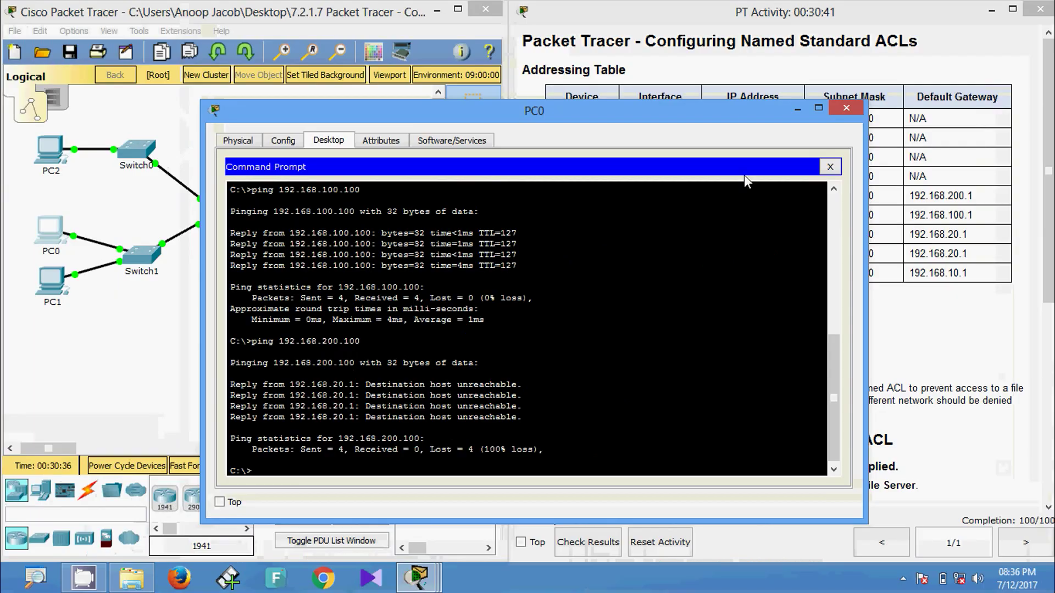
{"action": "left_click", "coordinate": [829, 110]}
Run ipconfig in PC1's command prompt to check its IP addressing.
{"action": "left_click", "coordinate": [72, 281]}
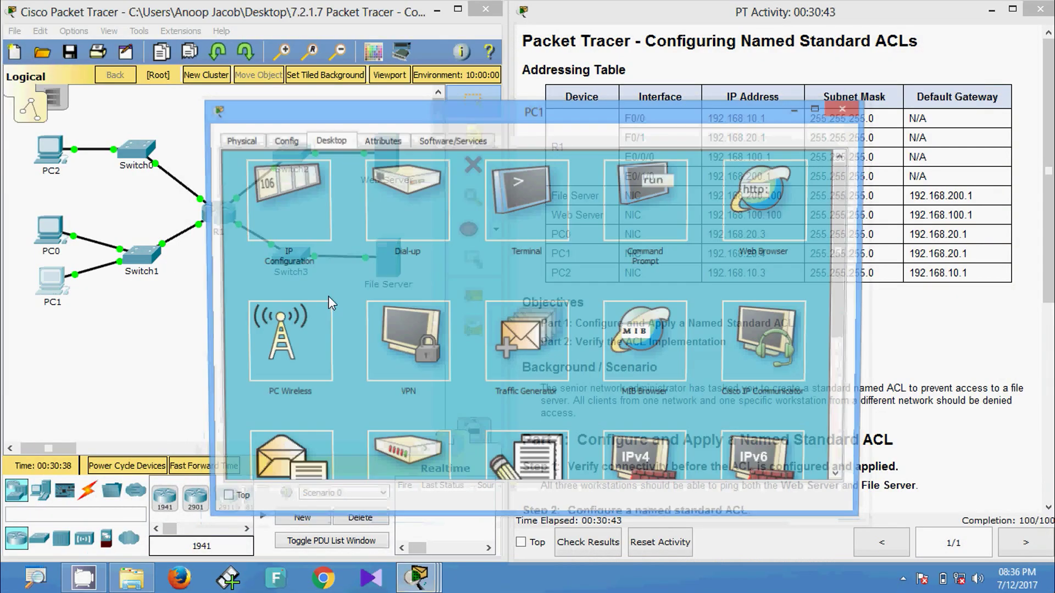
{"action": "left_click", "coordinate": [626, 217]}
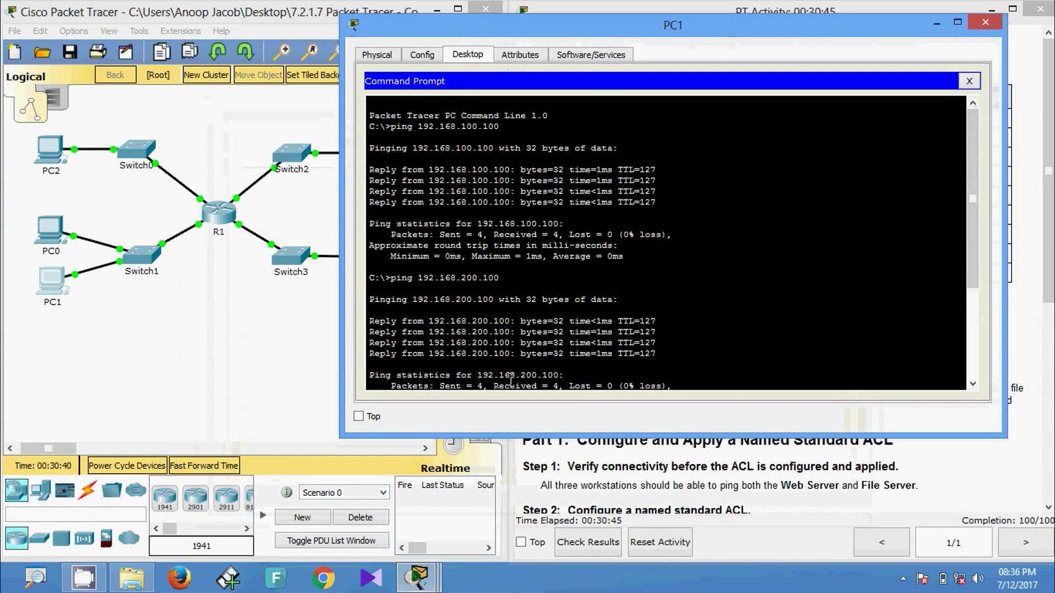
{"action": "type", "text": "ipconfig"}
{"action": "key", "text": "Return"}
Ping the Web Server at 192.168.100.100 from PC1's command prompt.
{"action": "key", "text": "Up"}
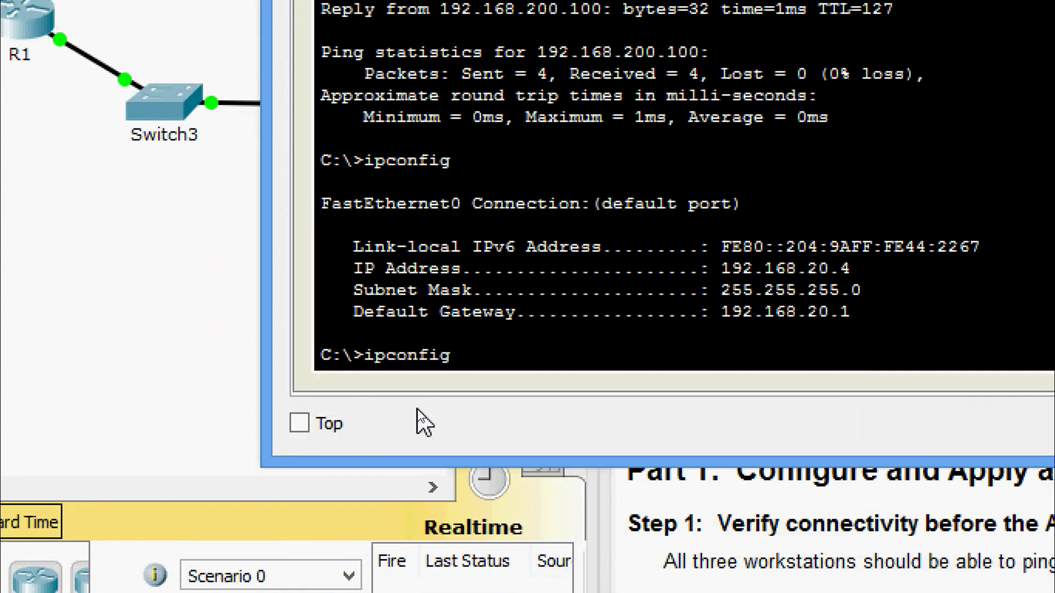
{"action": "key", "text": "Up"}
{"action": "key", "text": "Up"}
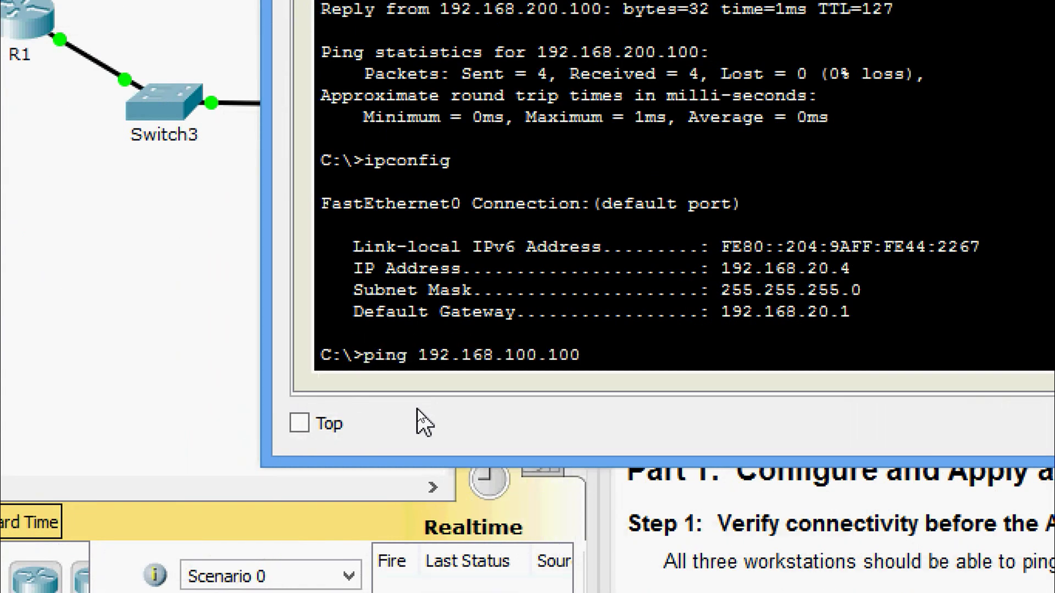
{"action": "key", "text": "Return"}
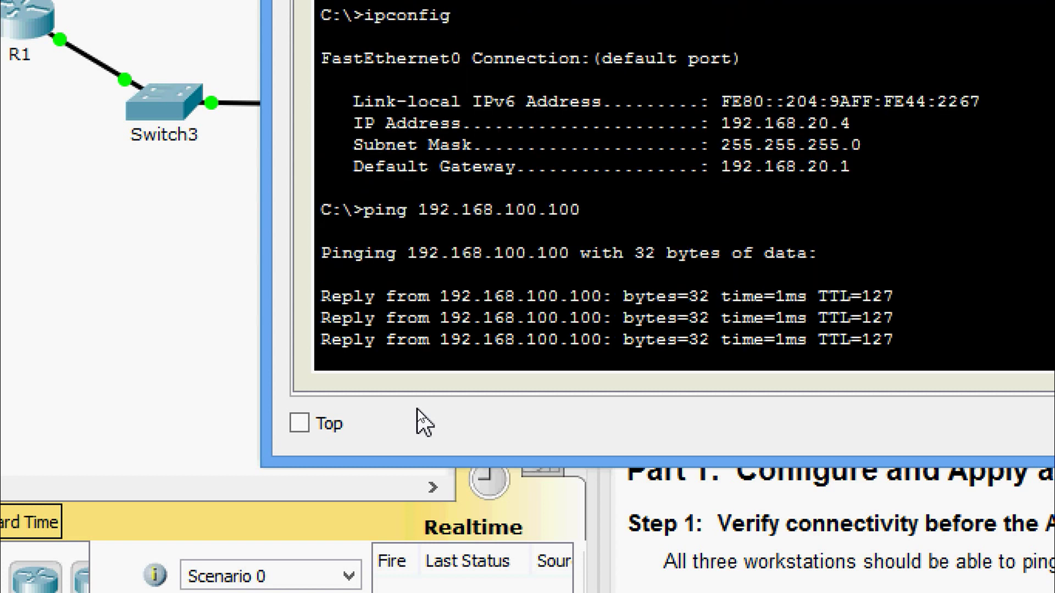
Ping the File Server at 192.168.200.100 from PC1's command prompt and check the replies.
{"action": "key", "text": "Up"}
{"action": "key", "text": "Up"}
{"action": "key", "text": "Down"}
{"action": "key", "text": "Up"}
{"action": "key", "text": "Down"}
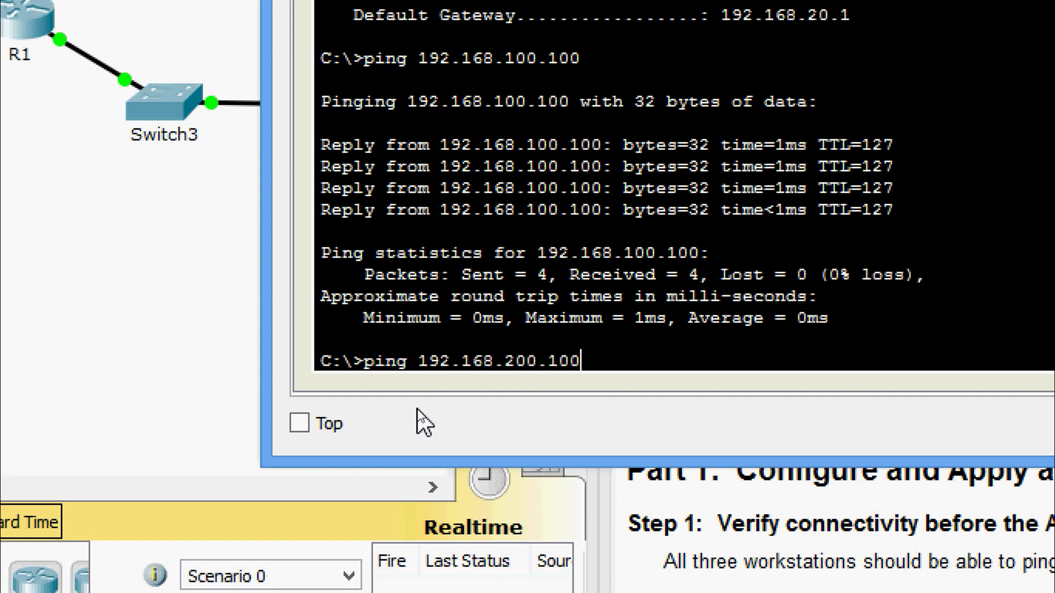
{"action": "key", "text": "Return"}
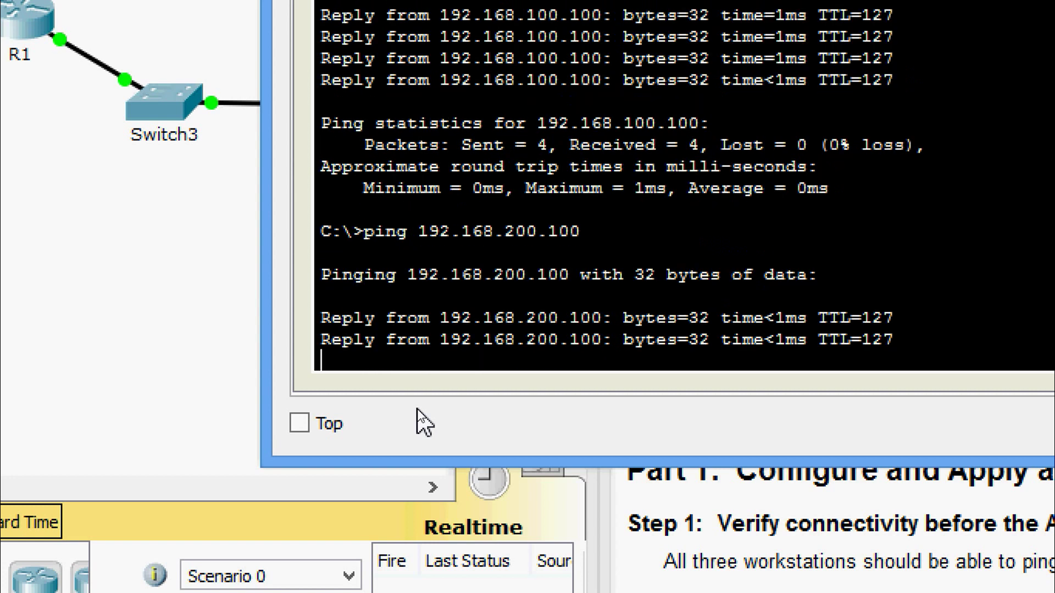